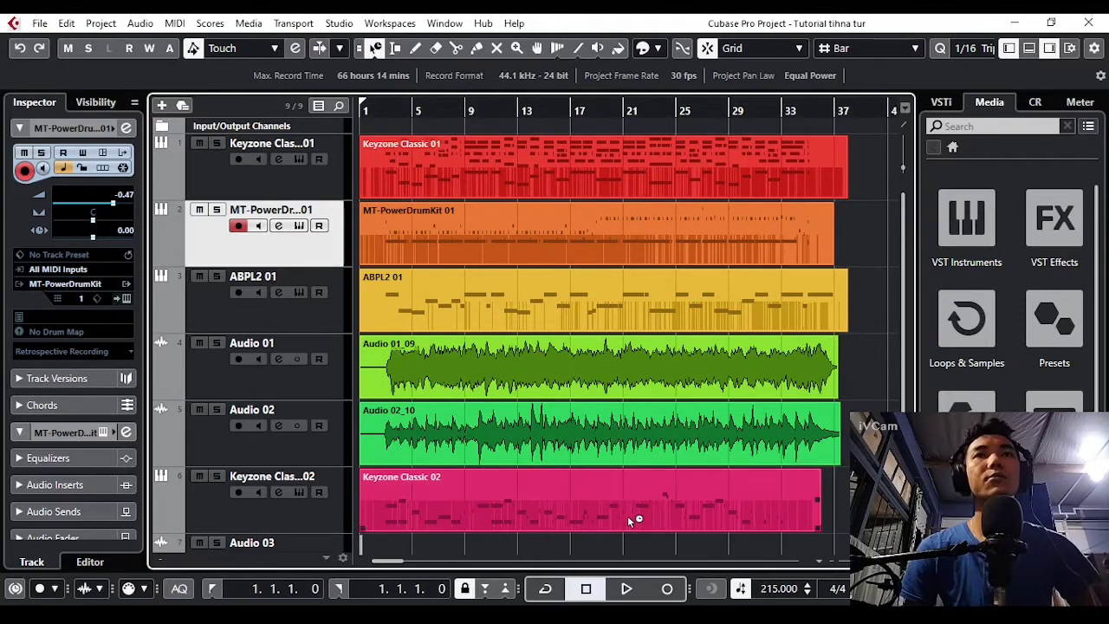
Play the project from the start, stop playback, and look over the track list
left_click(631, 592)
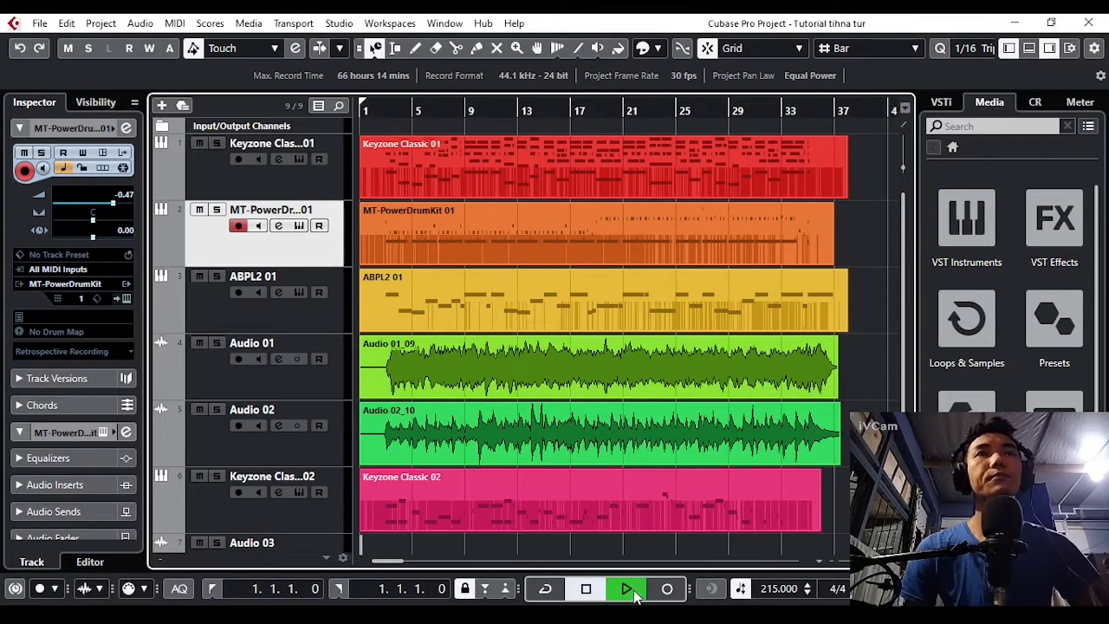
left_click(585, 589)
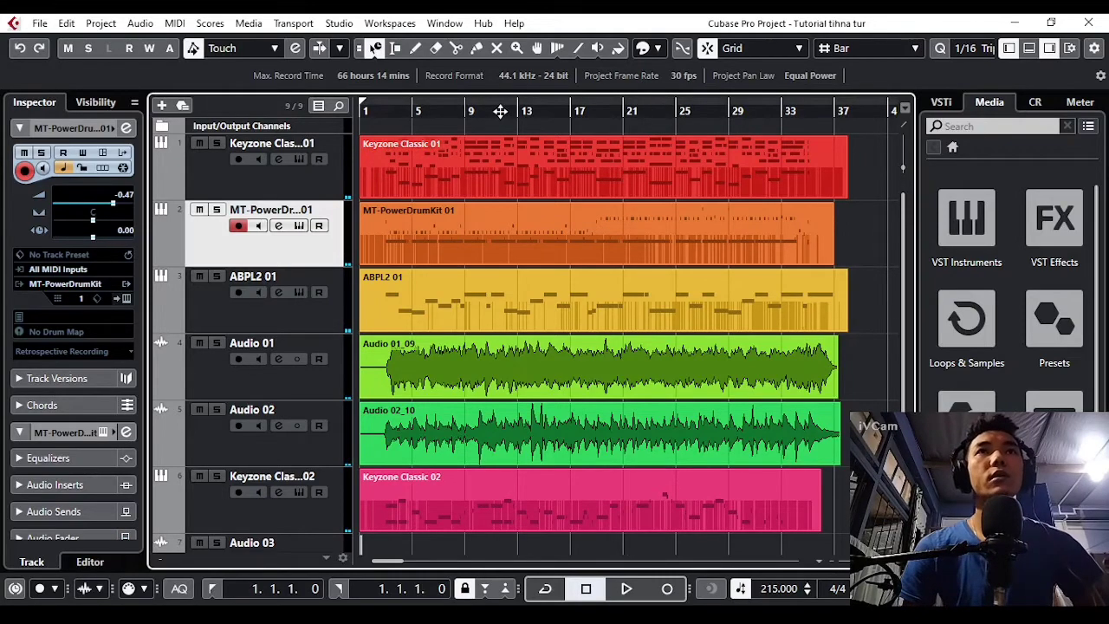
scroll(500, 111, "down", 1)
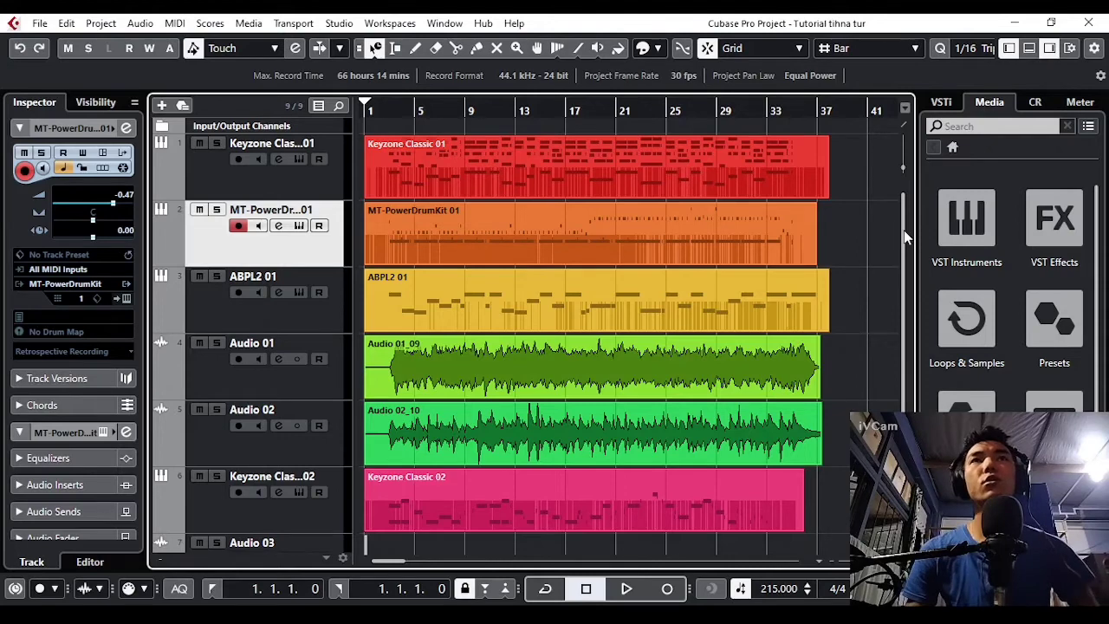
scroll(904, 245, "down", 1)
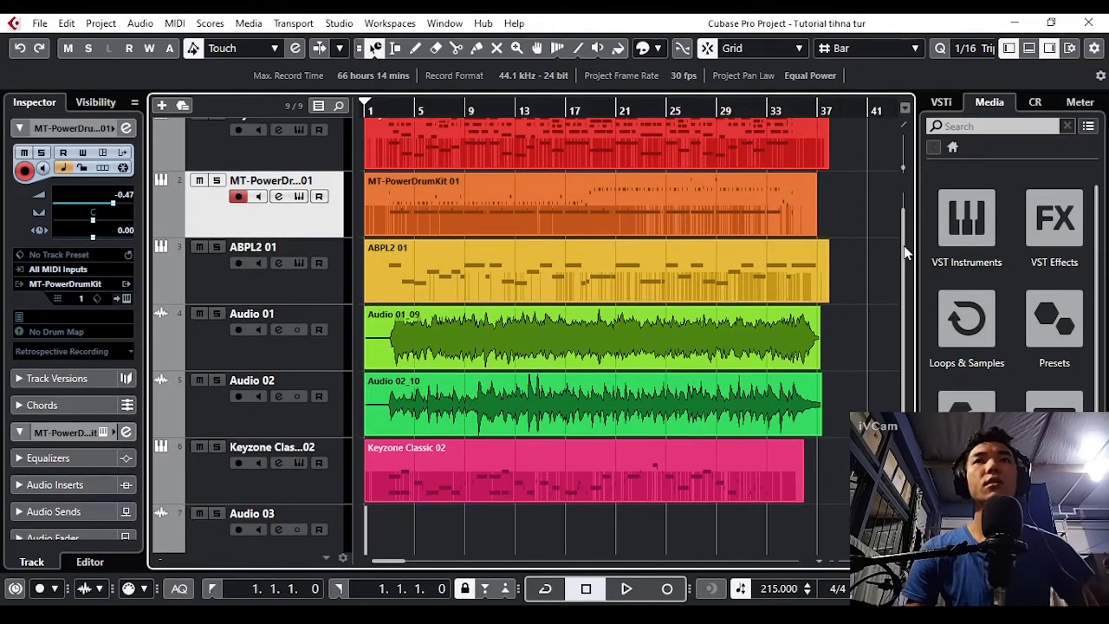
scroll(903, 245, "up", 1)
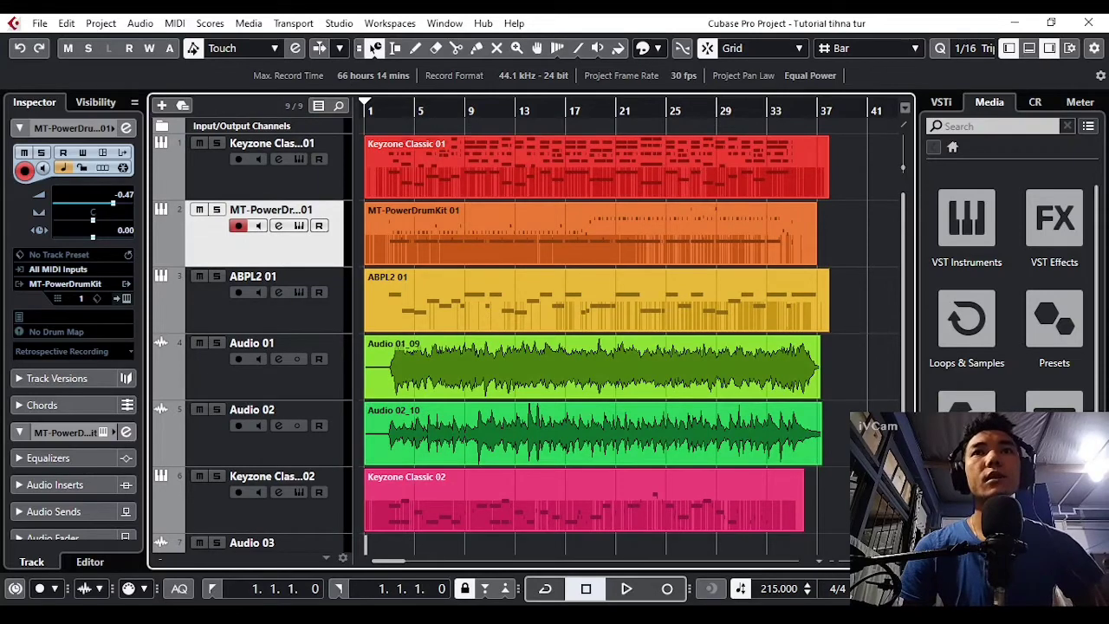
Enlarge the track heights and select the Keyzone Classic 01, MT-PowerDrumKit 01, ABPL2 01 and Keyzone Classic 02 MIDI clips in turn
left_click_drag(903, 517, 903, 527)
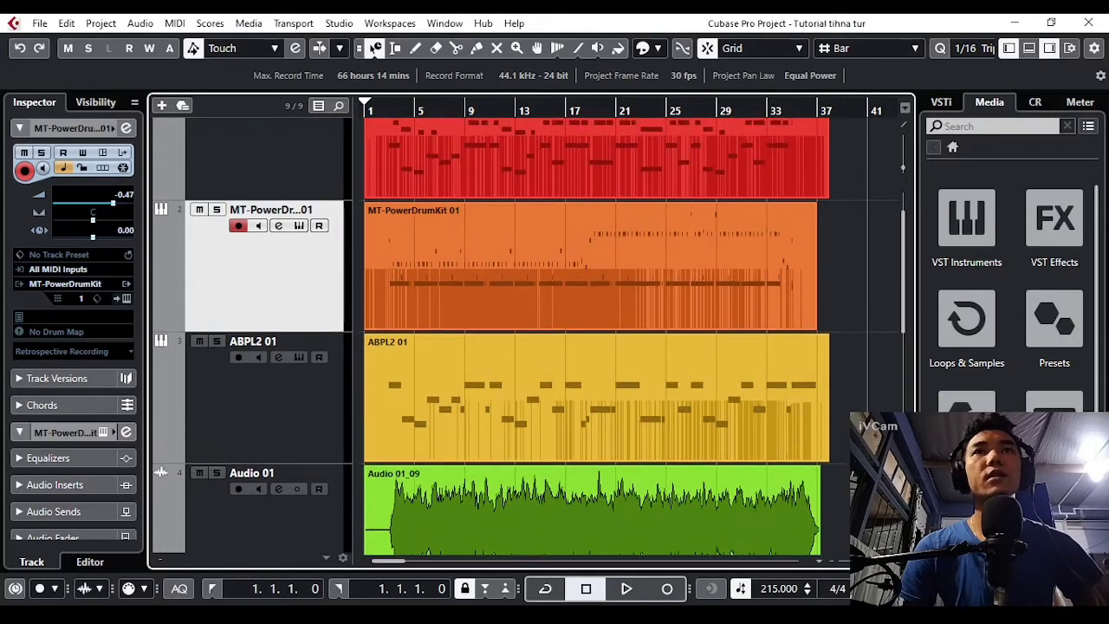
left_click_drag(902, 317, 901, 274)
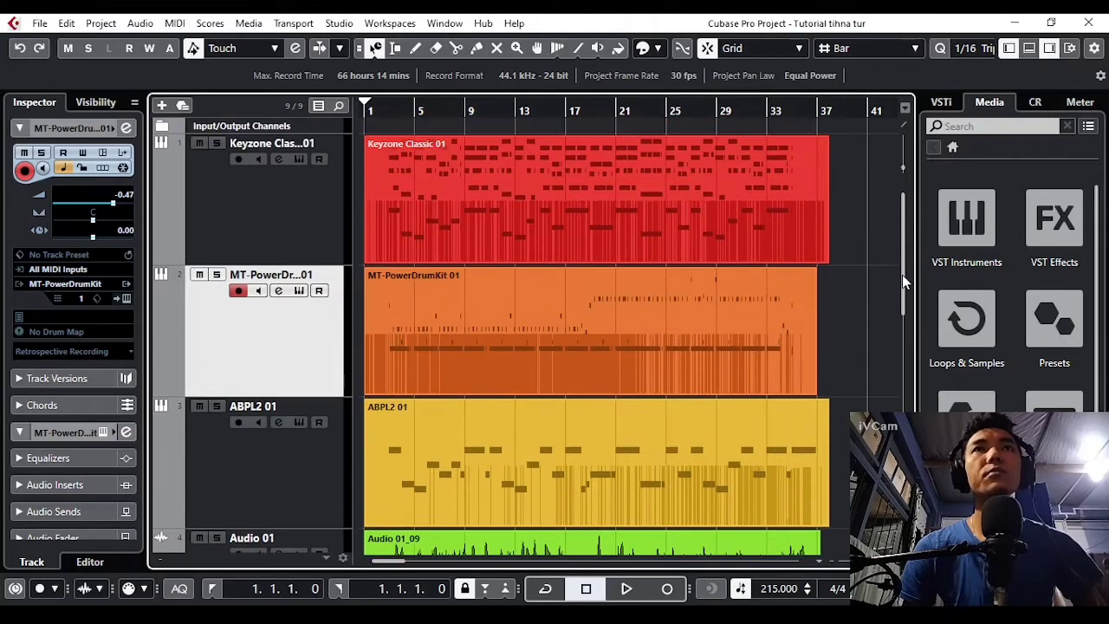
left_click(406, 207)
left_click(421, 279)
left_click(453, 425)
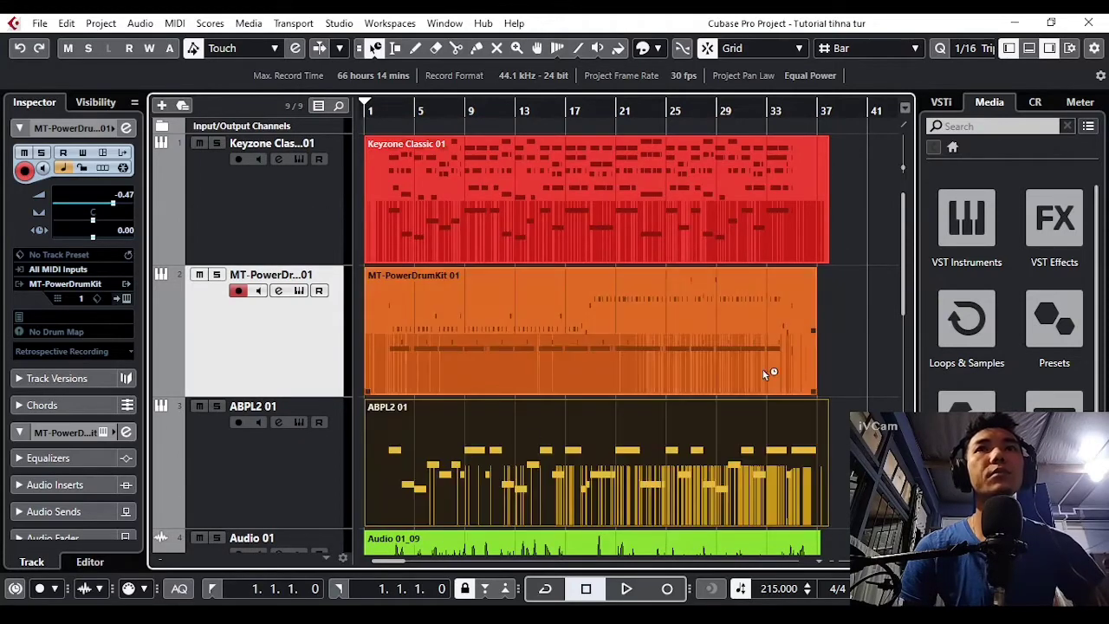
left_click_drag(906, 298, 884, 395)
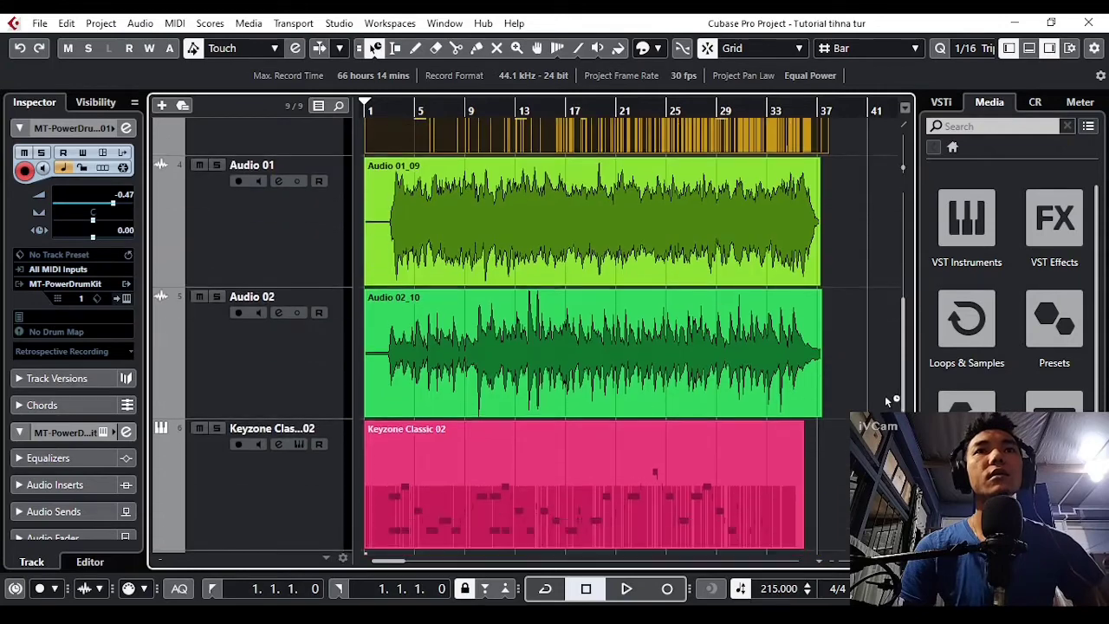
left_click(678, 447)
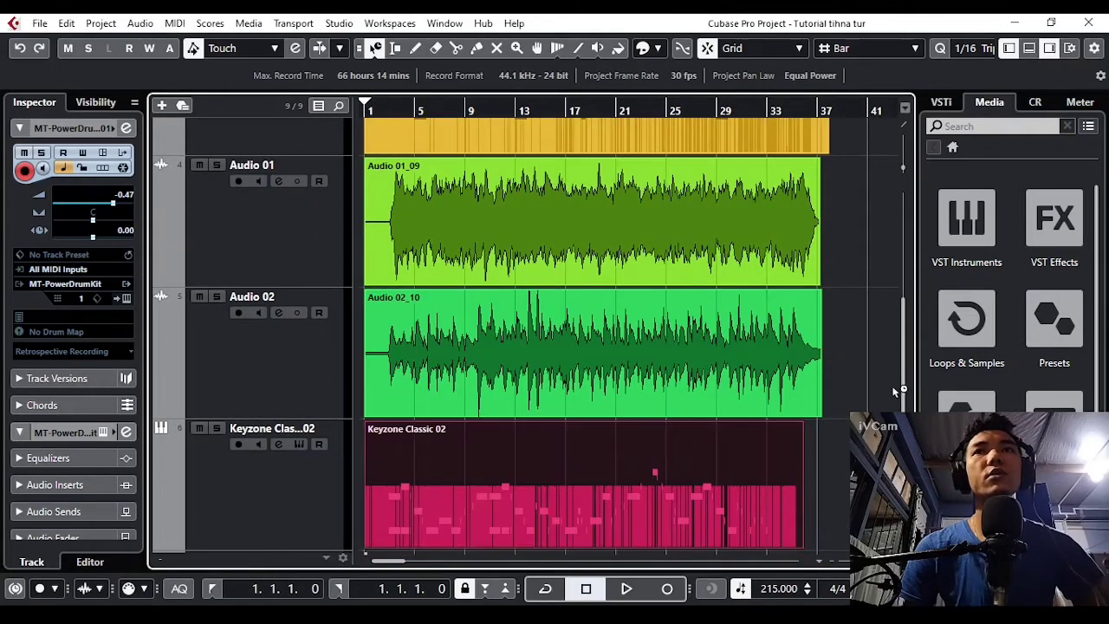
Select the Audio 01_09 and Audio 02_10 audio clips in turn to compare them with the MIDI clips
left_click_drag(906, 401, 895, 371)
left_click(410, 309)
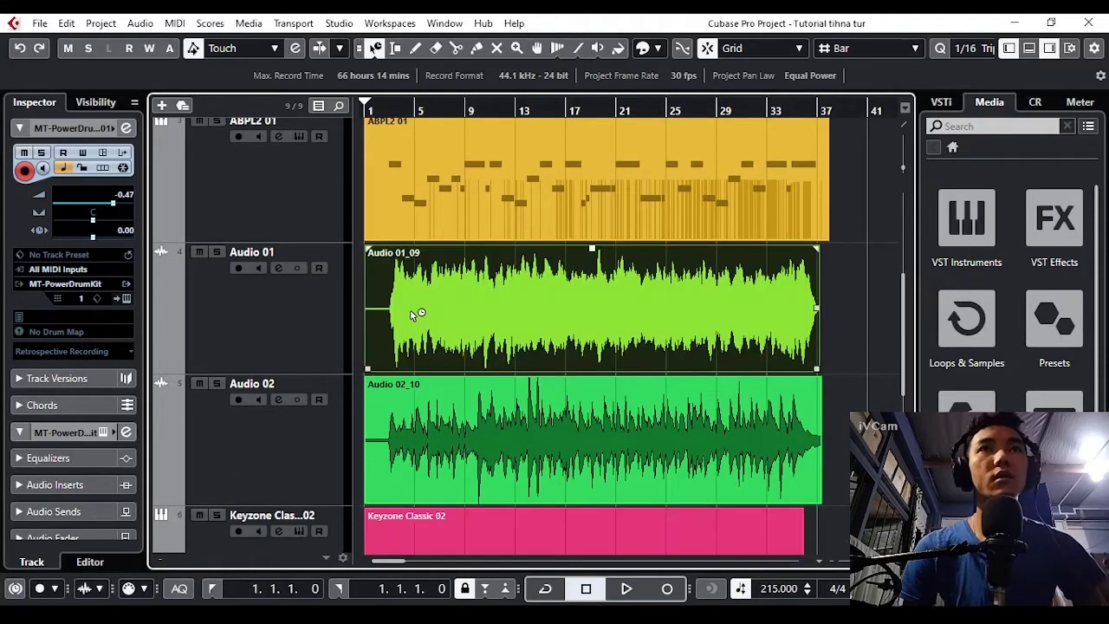
left_click(436, 426)
left_click(447, 365)
left_click(448, 379)
left_click(445, 371)
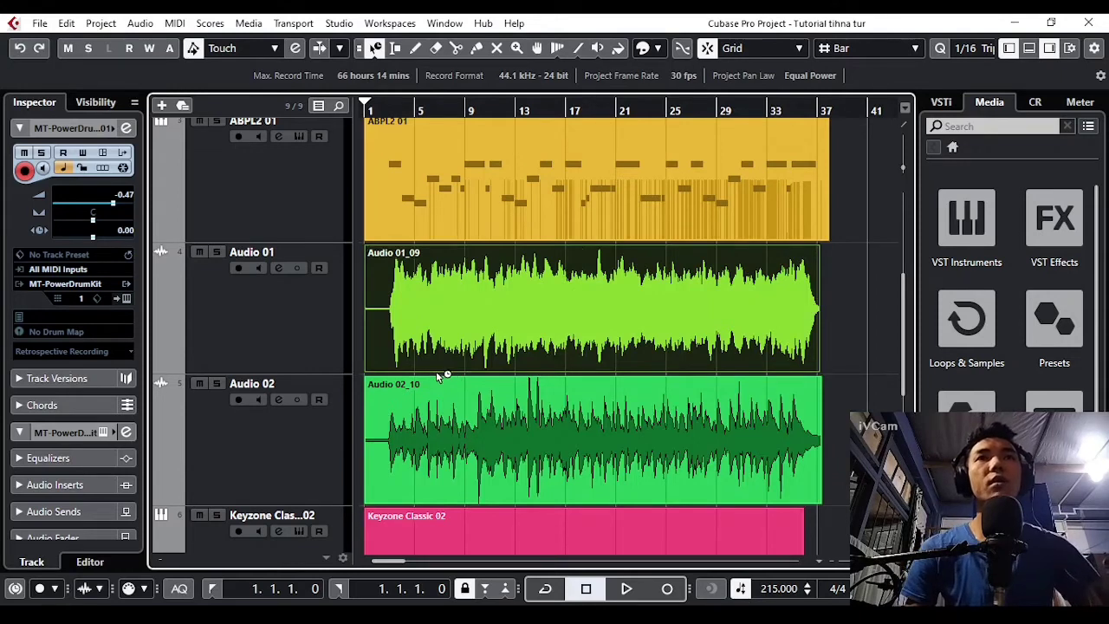
left_click(388, 166)
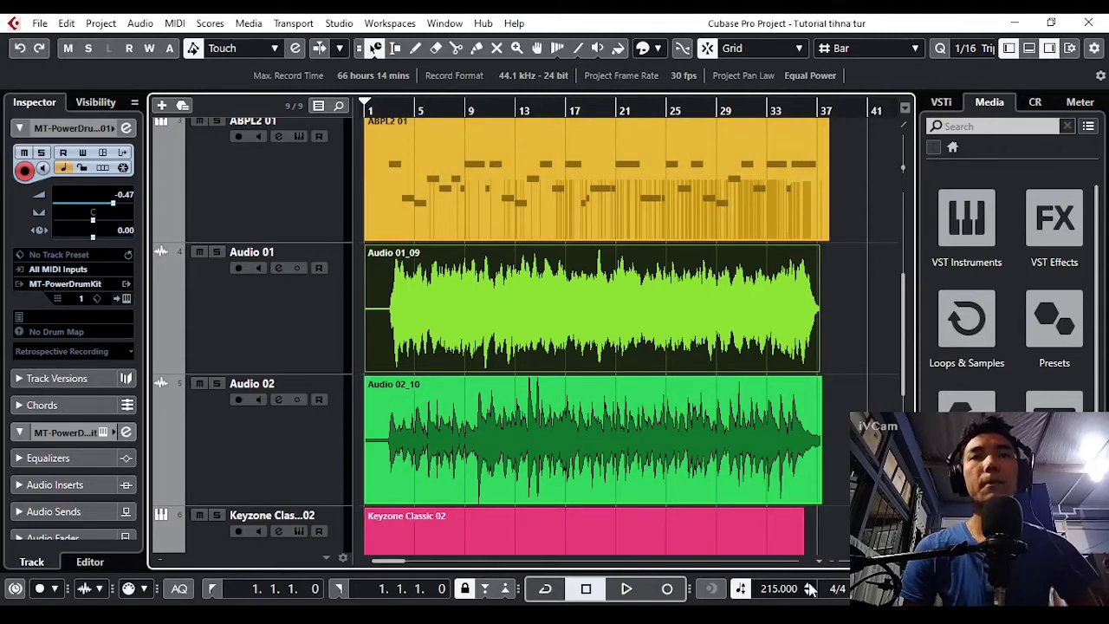
left_click(547, 295)
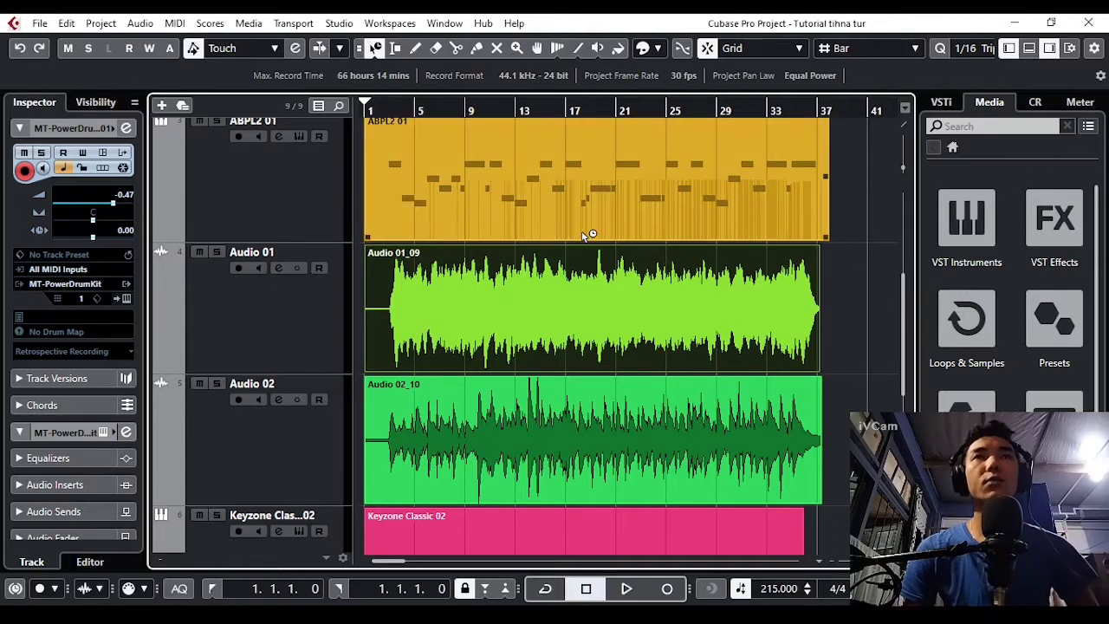
left_click(587, 233)
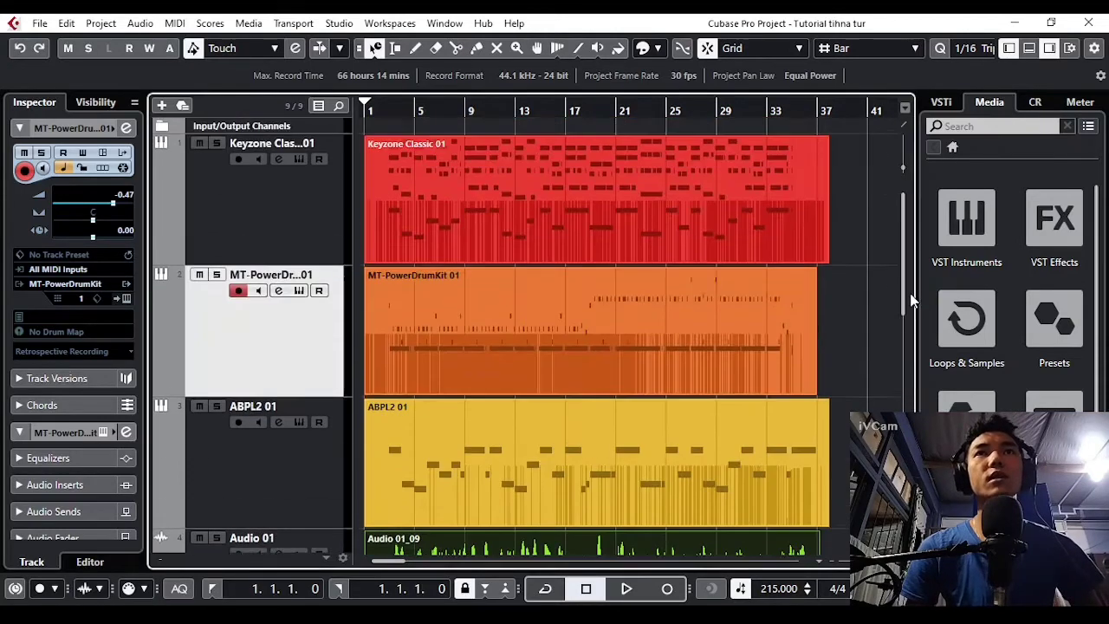
scroll(901, 286, "up", 3)
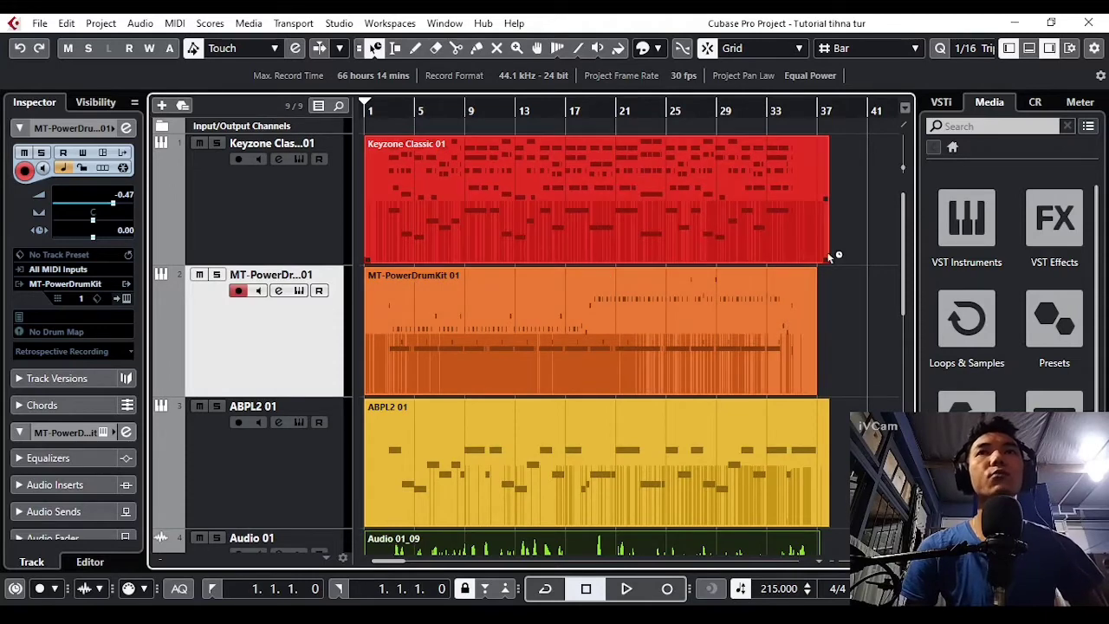
Solo the Audio 02 track, play it from the start, and stop playback
scroll(903, 260, "down", 3)
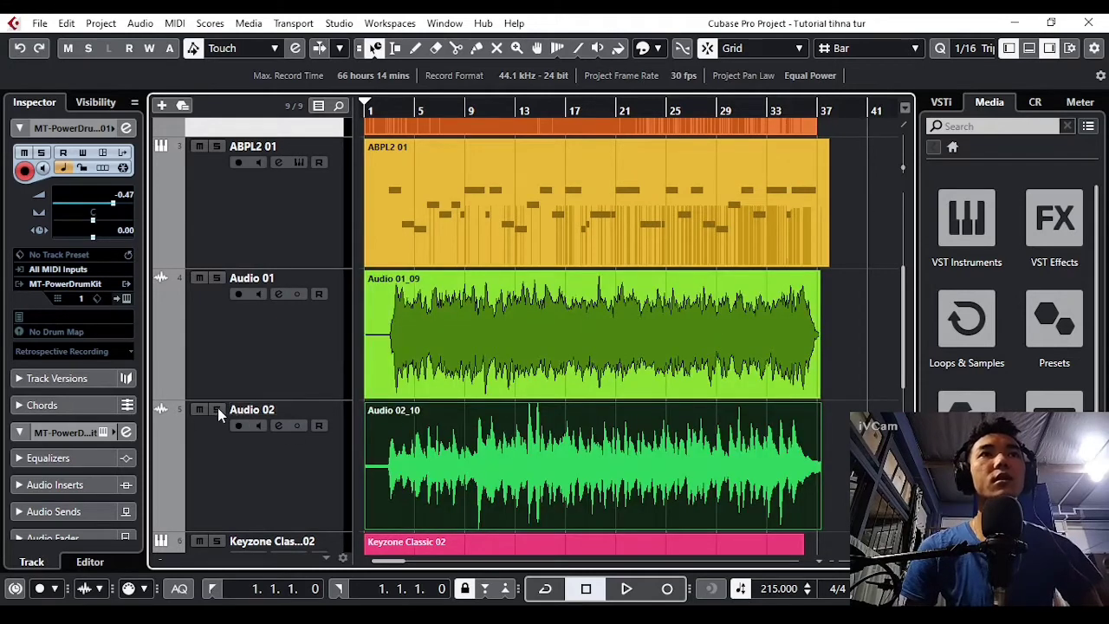
left_click(217, 408)
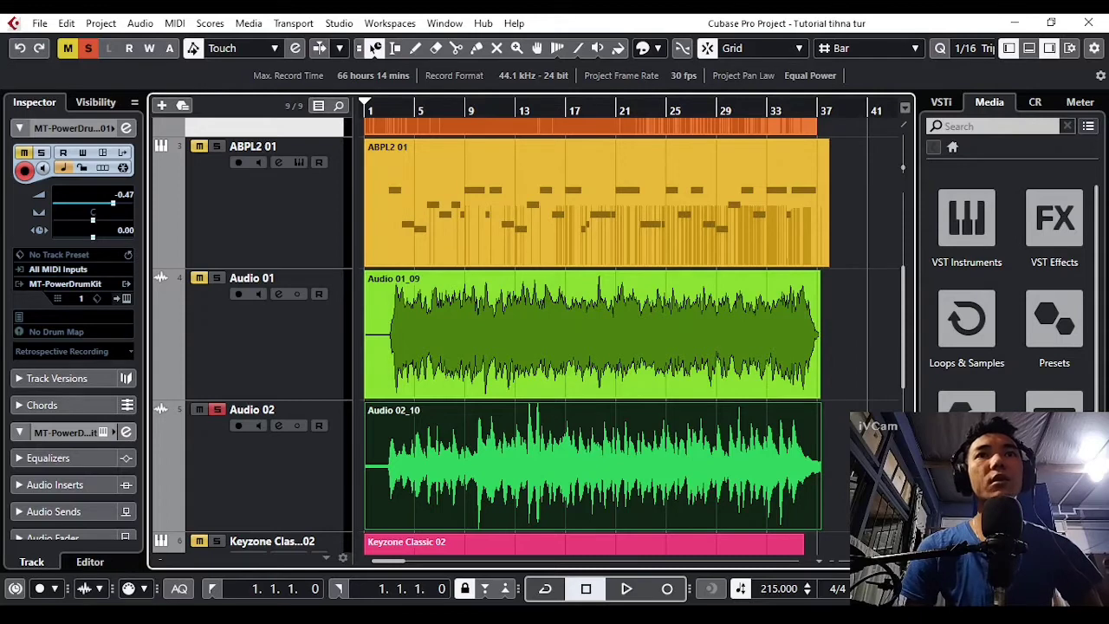
left_click(627, 588)
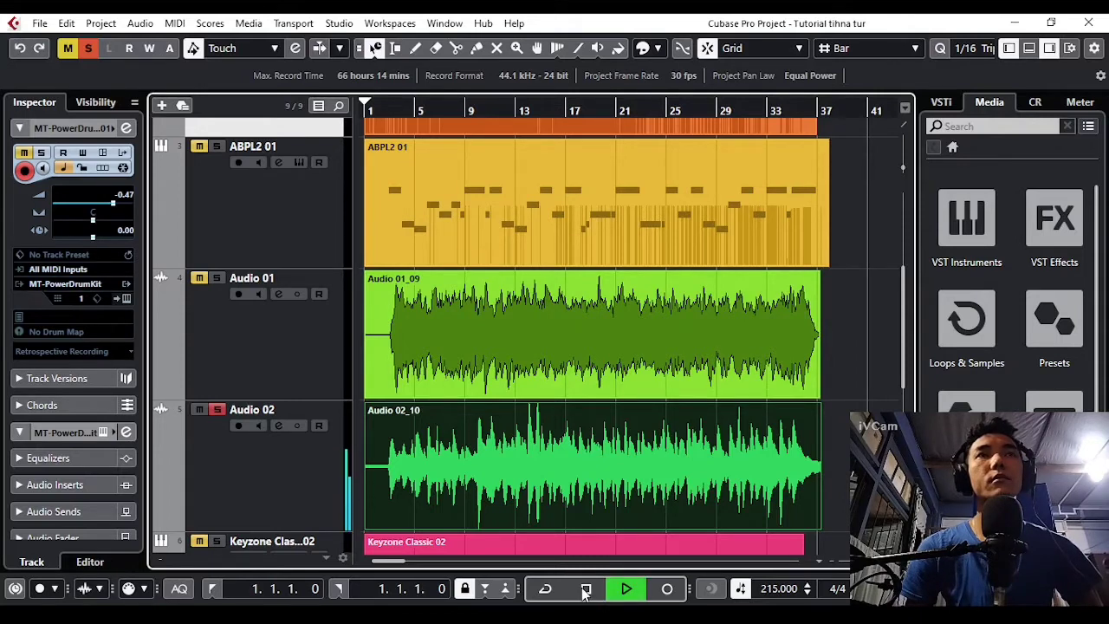
left_click(585, 589)
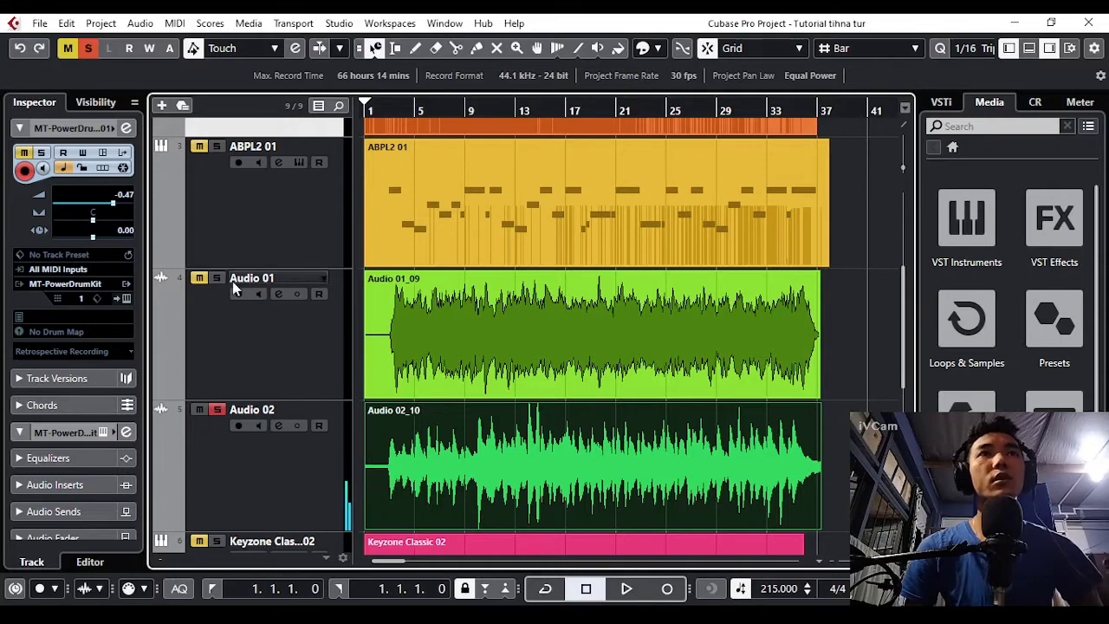
Solo the Audio 01 track instead of Audio 02, play it from the start, and remove the solo after stopping
left_click(217, 410)
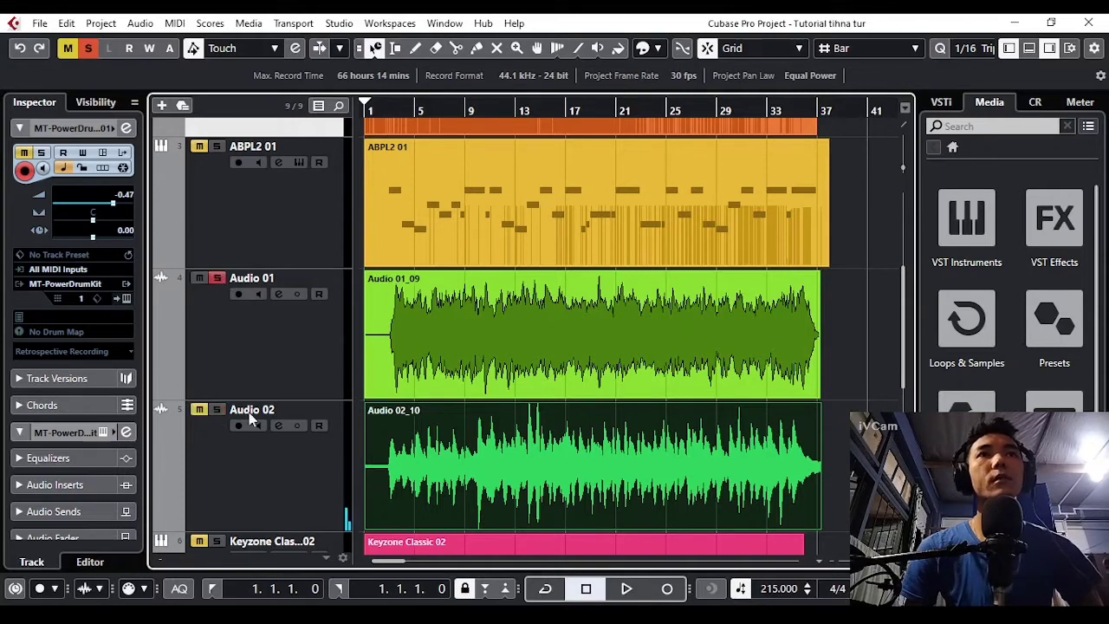
left_click(625, 596)
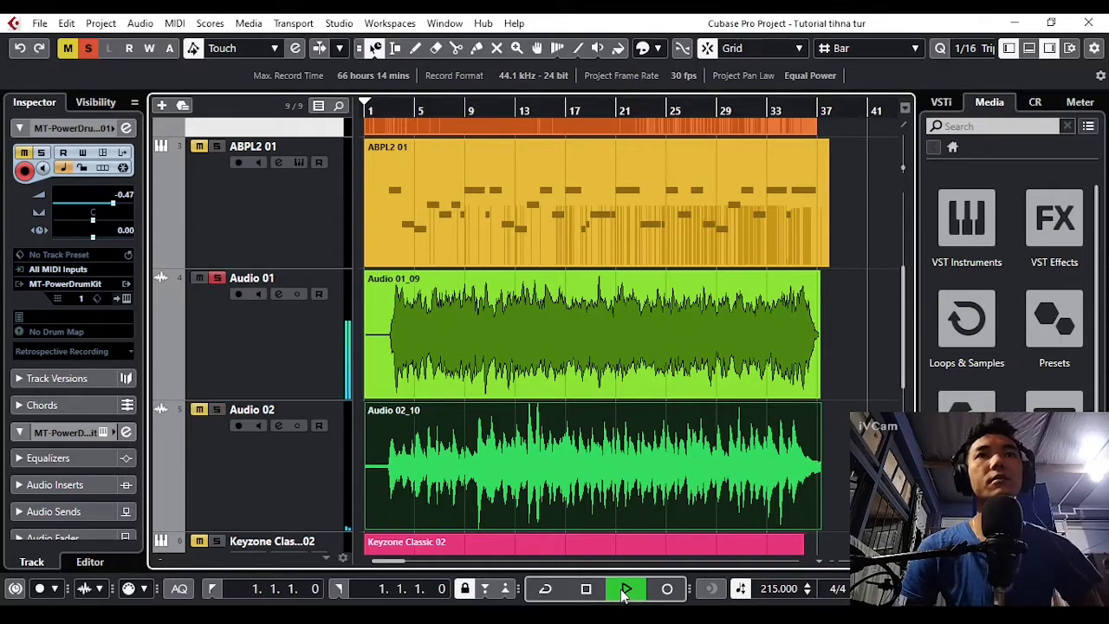
left_click(586, 589)
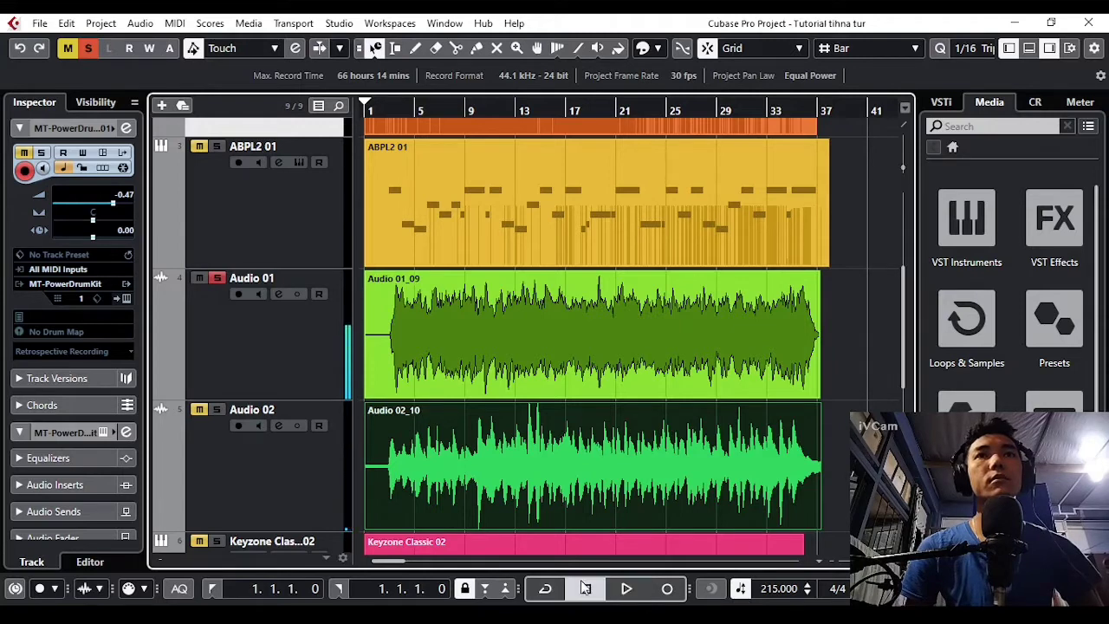
left_click(217, 277)
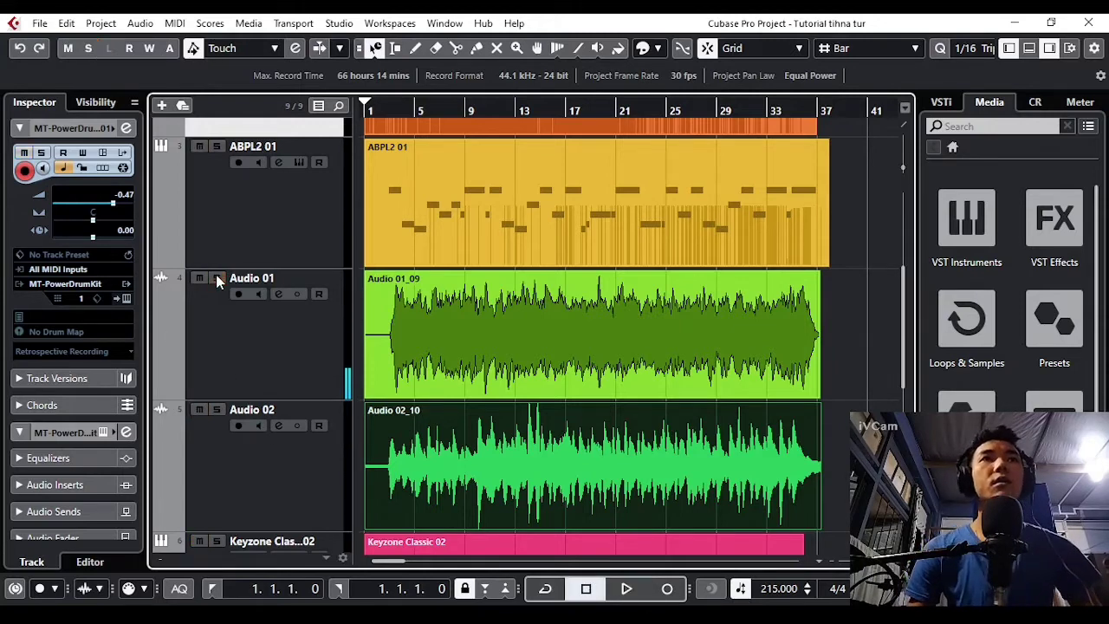
Open the channel settings of the Keyzone Classic 01 track, close them, and open those of the ABPL2 01 track
left_click(663, 388)
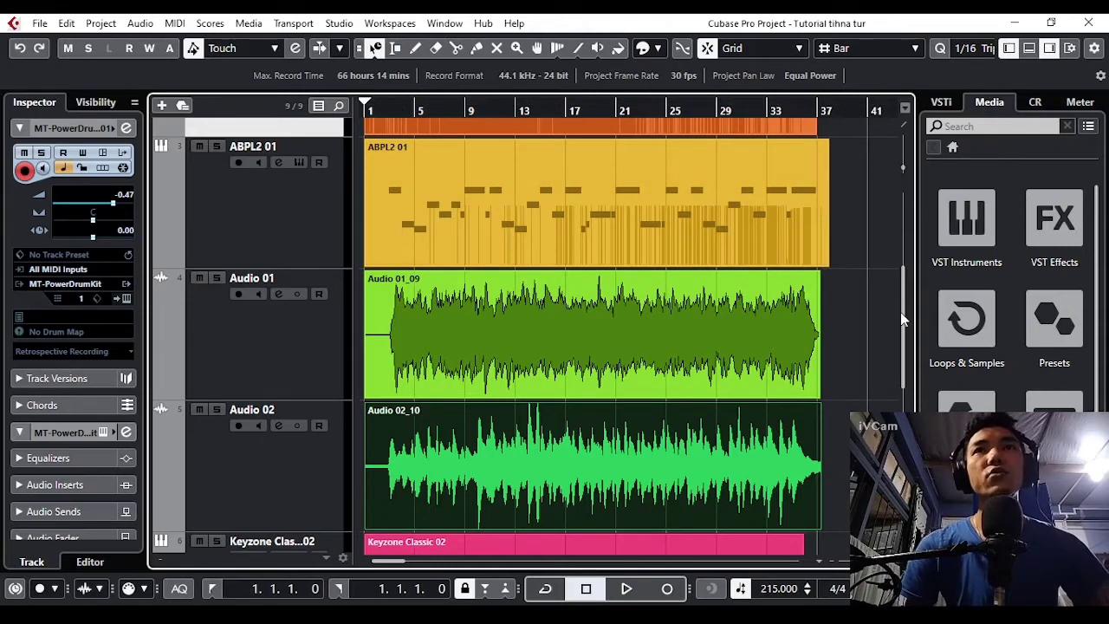
scroll(902, 313, "up", 2)
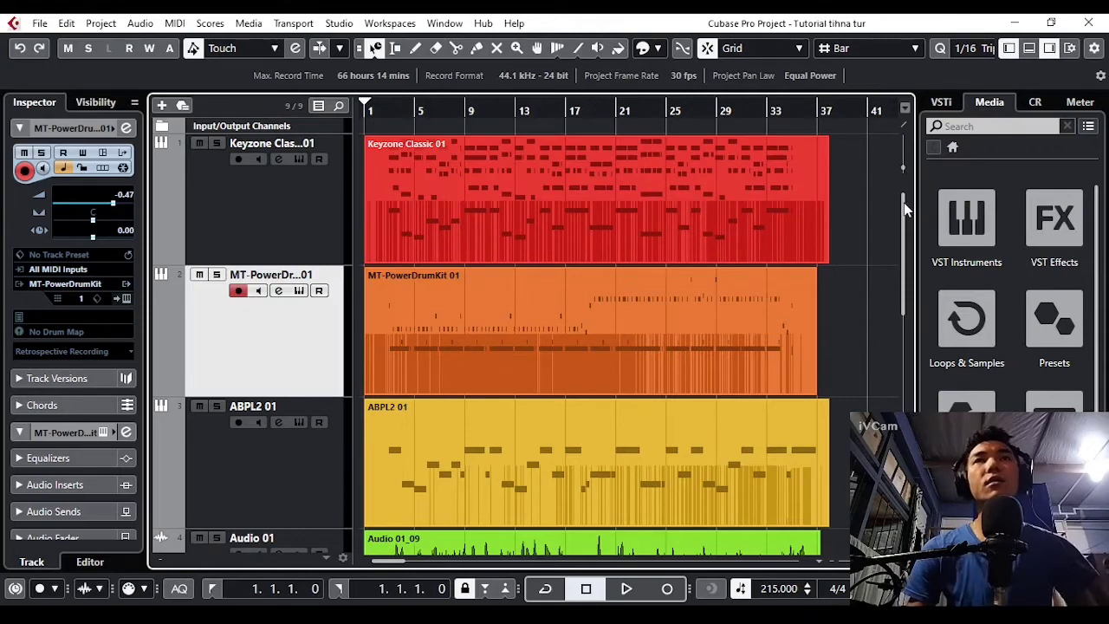
left_click_drag(905, 208, 395, 207)
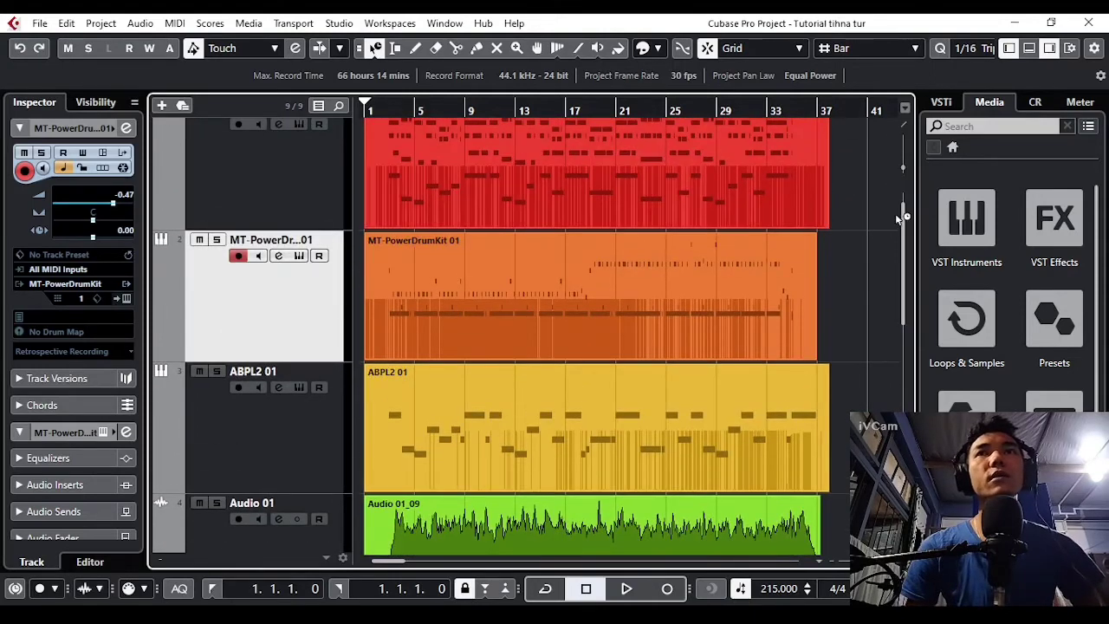
scroll(902, 218, "up", 1)
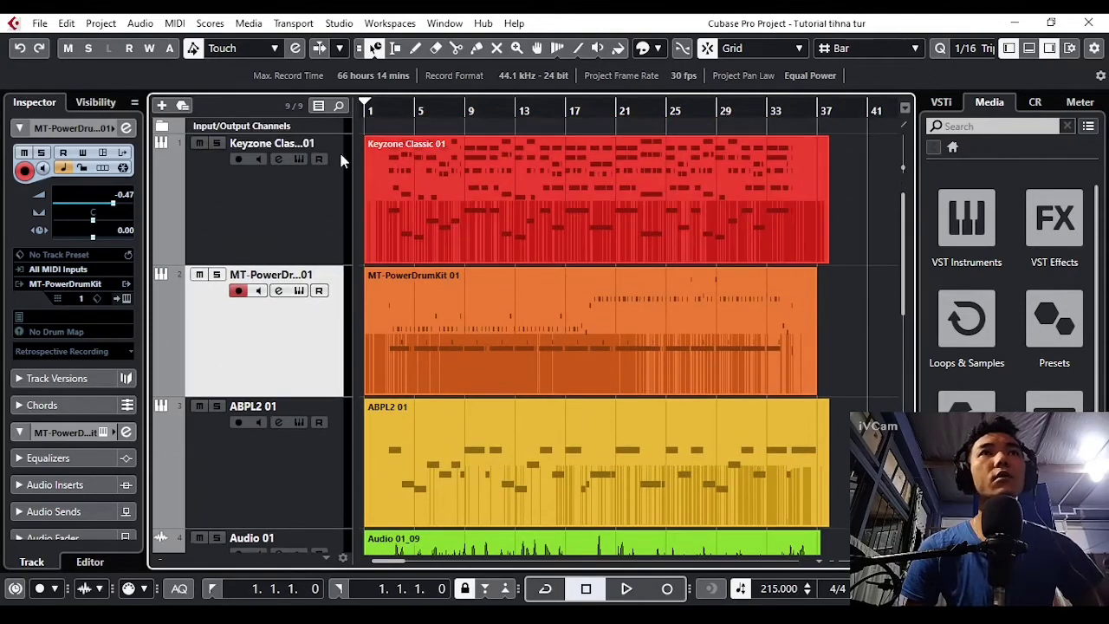
left_click(274, 166)
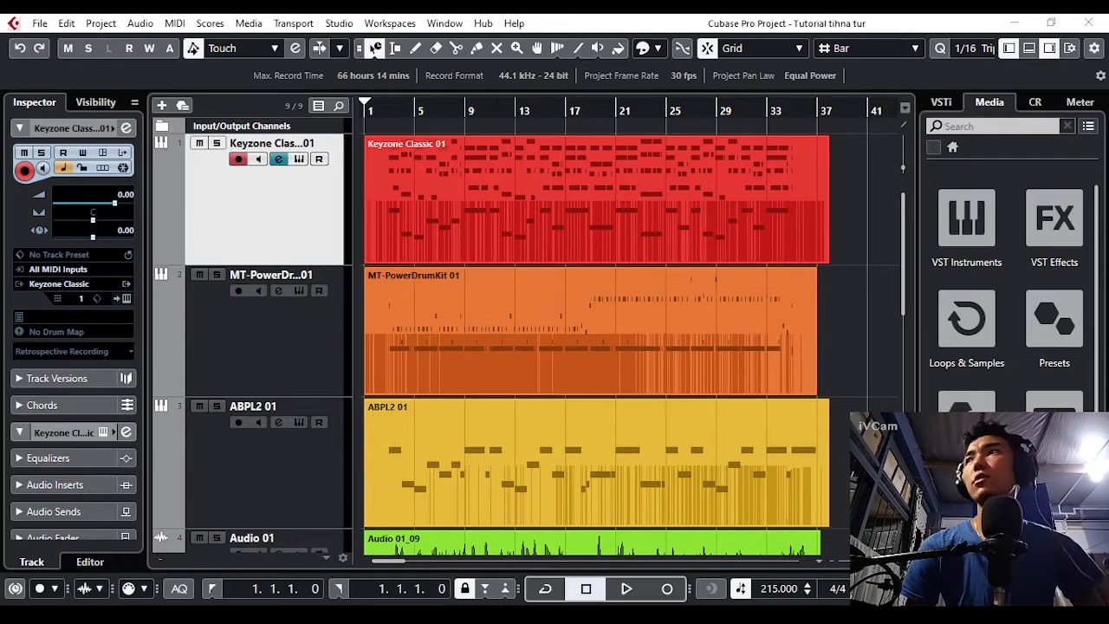
key("Escape")
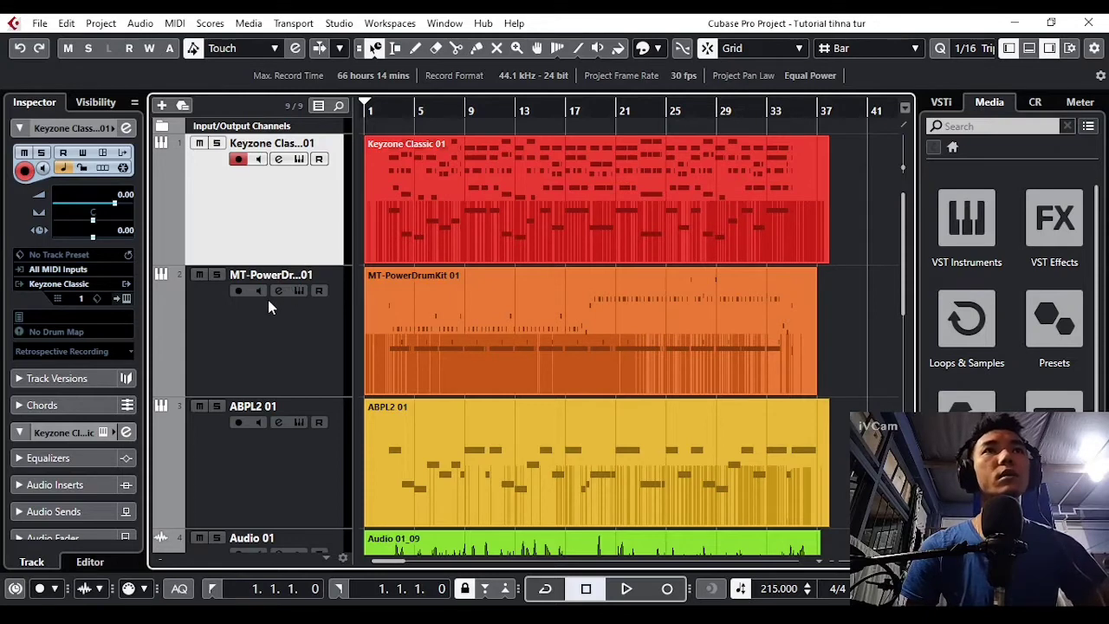
left_click(285, 419)
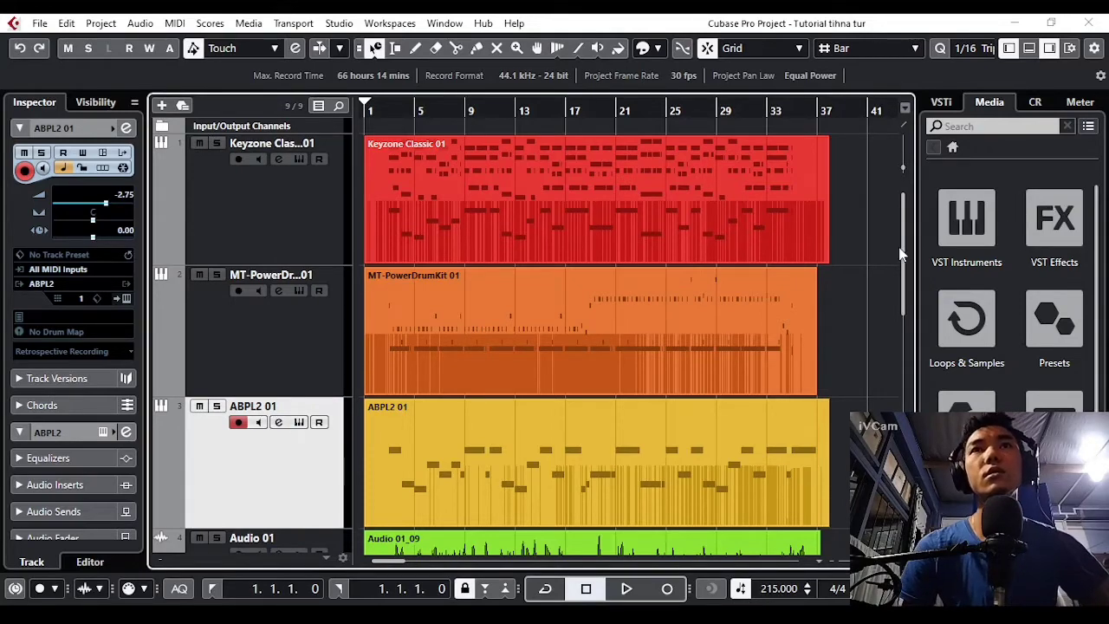
Play all tracks together at the original tempo and stop playback
mouse_move(901, 253)
left_mouse_down()
mouse_move(897, 395)
mouse_move(910, 257)
left_mouse_up()
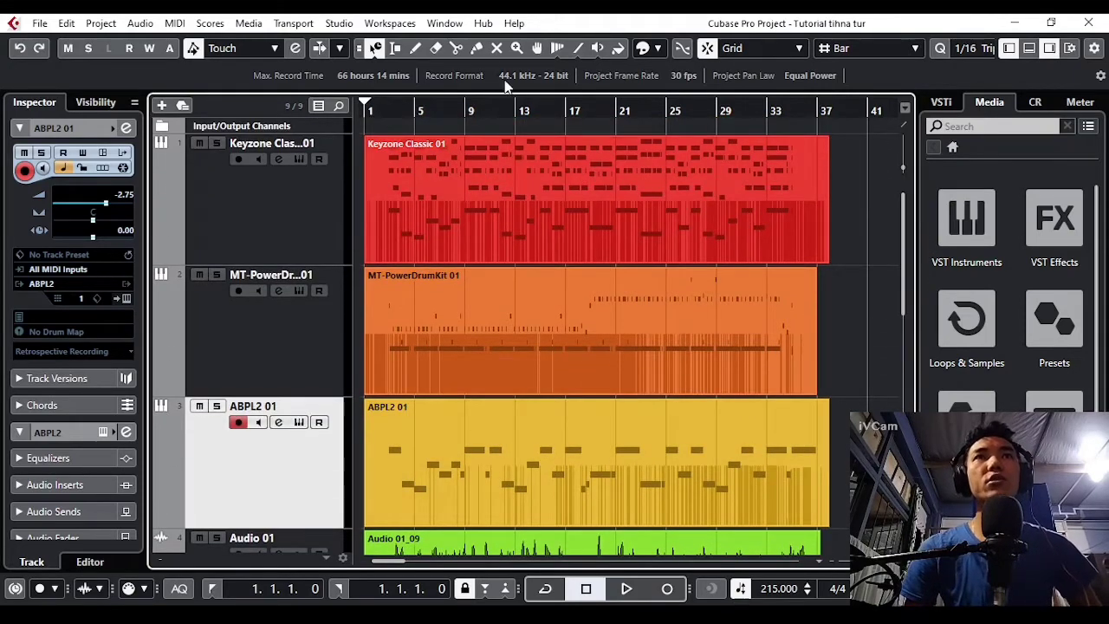
key("space")
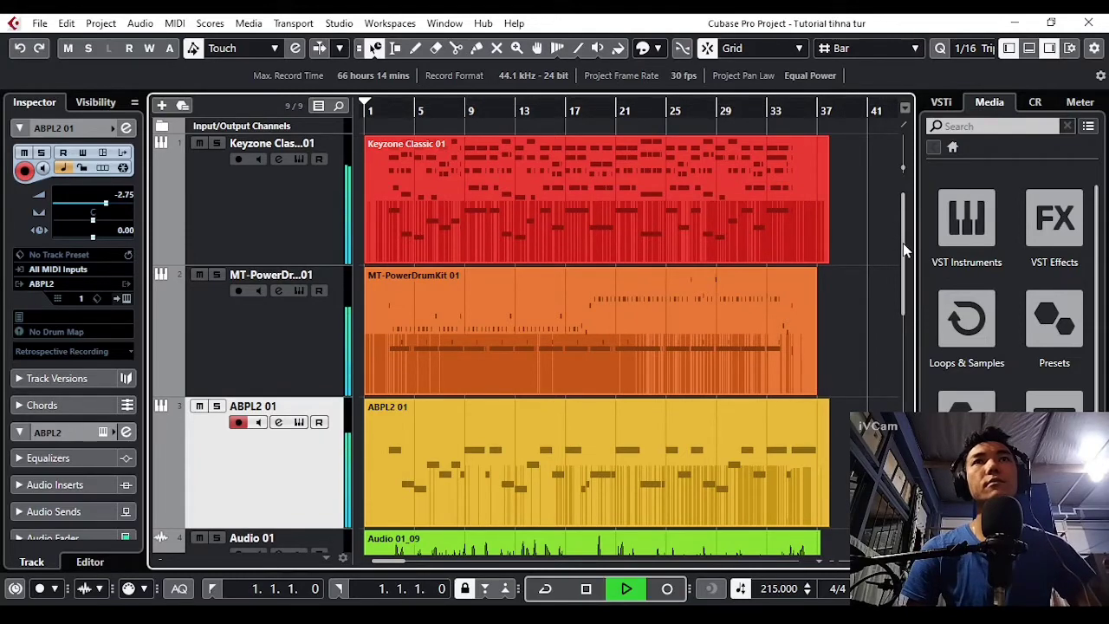
key("space")
Raise the project tempo to 223 BPM while viewing the ABPL2 01 clip alongside the audio clips
left_click_drag(903, 243, 903, 303)
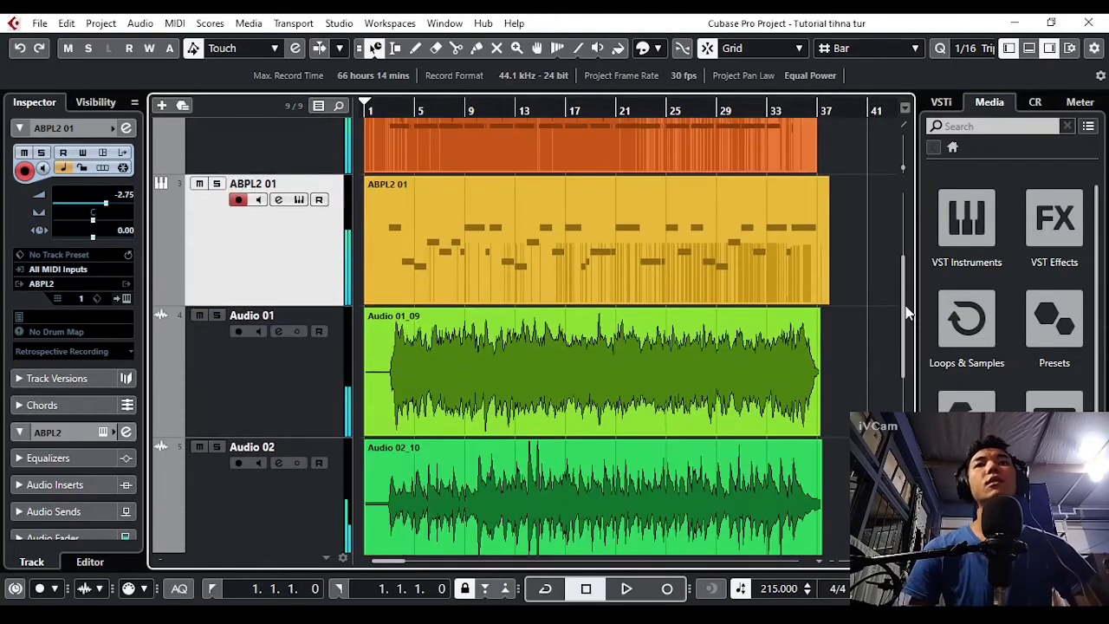
left_click(808, 585)
left_click(808, 586)
left_click(808, 586)
left_click(808, 587)
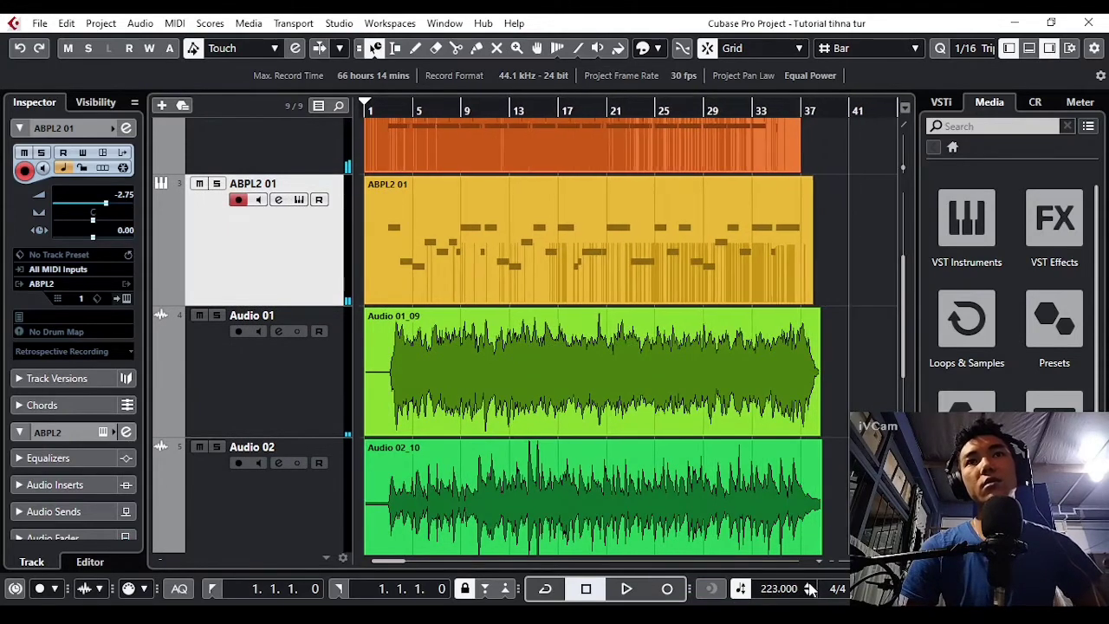
Raise the project tempo to 224 BPM, play all tracks from the start, and stop playback
left_click(809, 586)
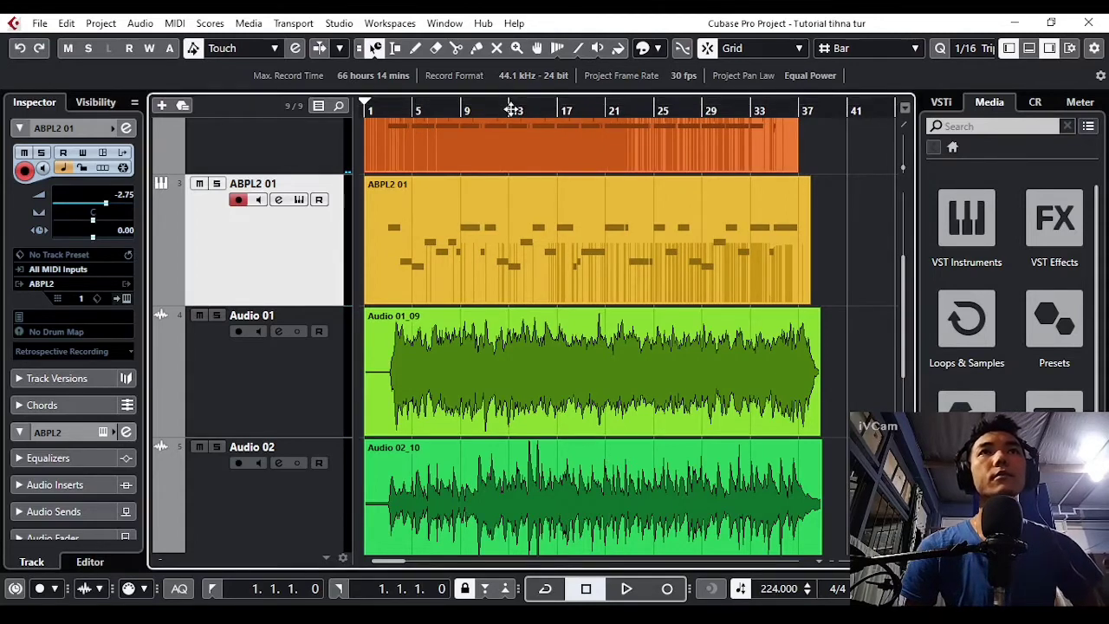
key("space")
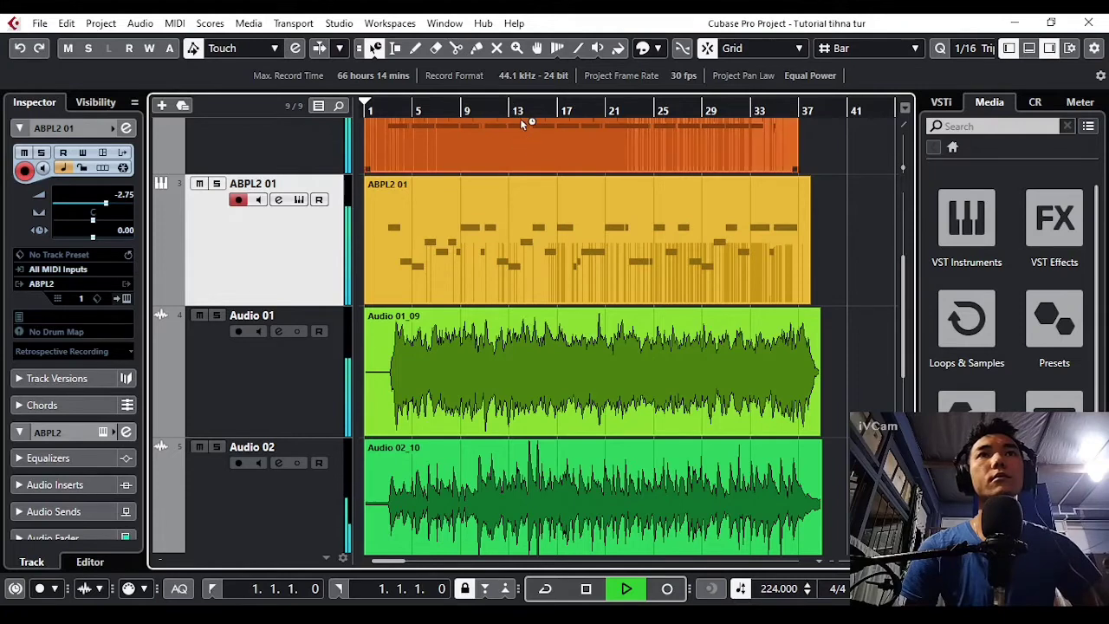
key("space")
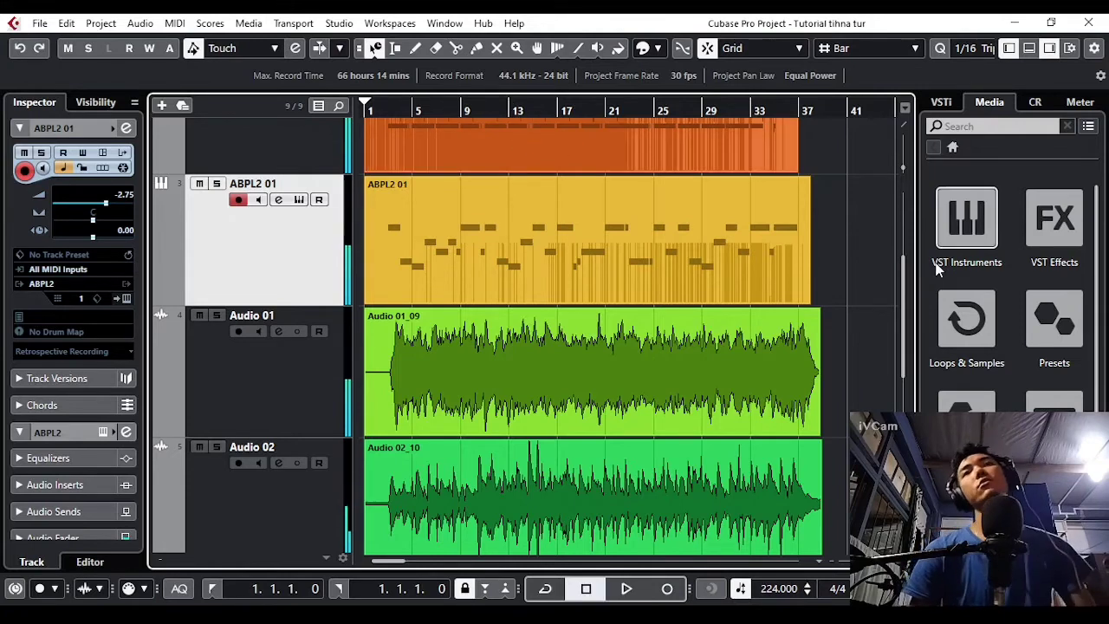
Compare the MIDI and audio clips, select the Audio 01 and Audio 02 clips in turn, and play the project briefly
scroll(905, 271, "up", 5)
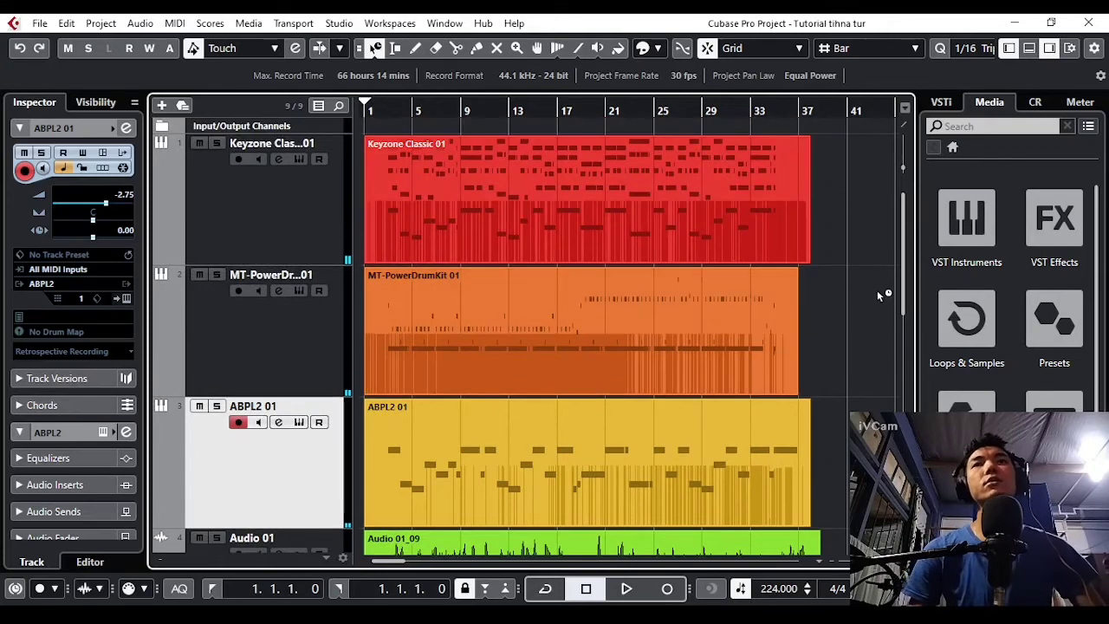
left_click_drag(905, 297, 901, 357)
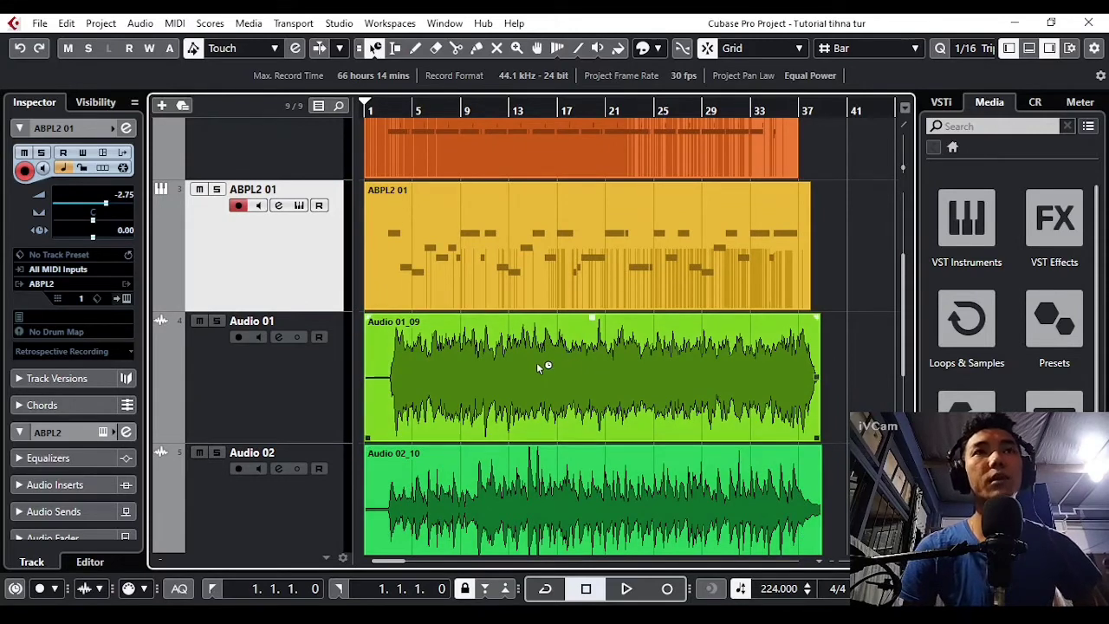
left_click(436, 364)
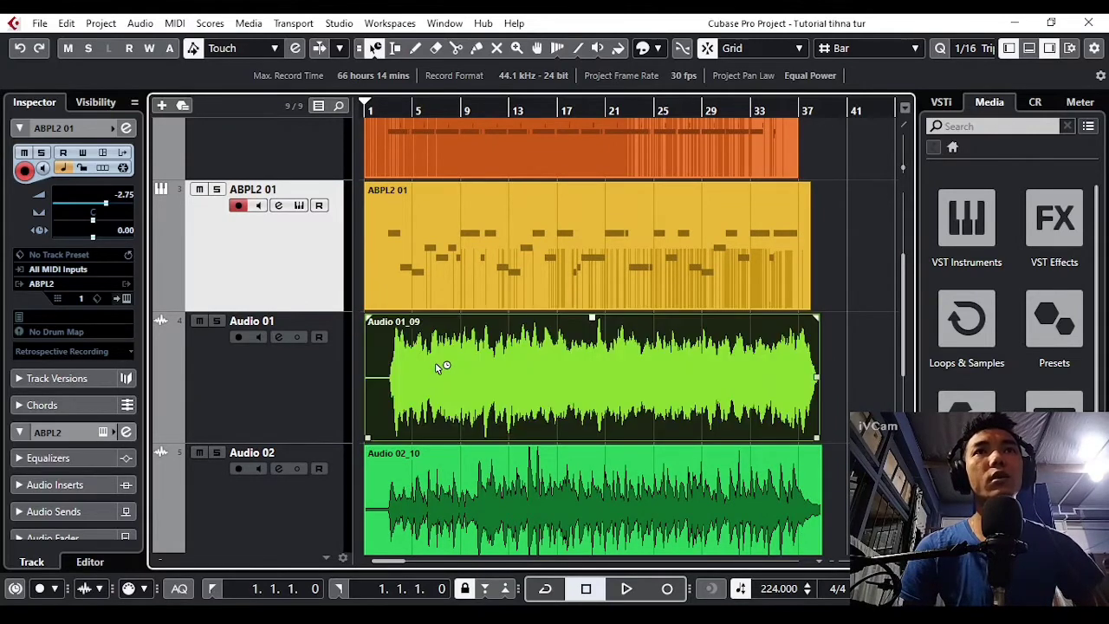
left_click(465, 450)
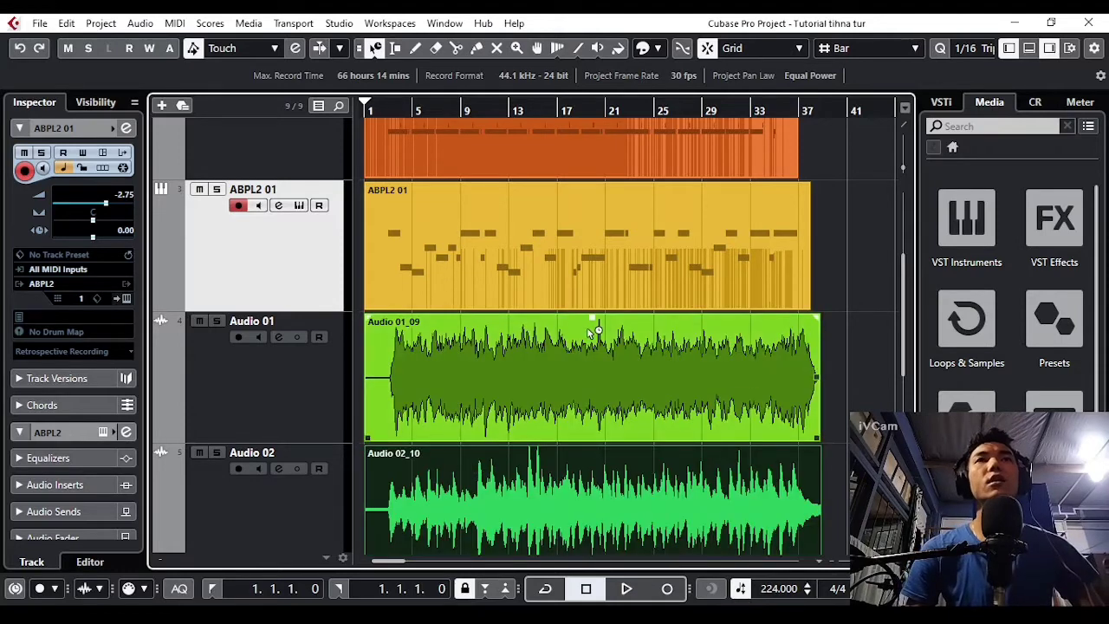
left_click(635, 592)
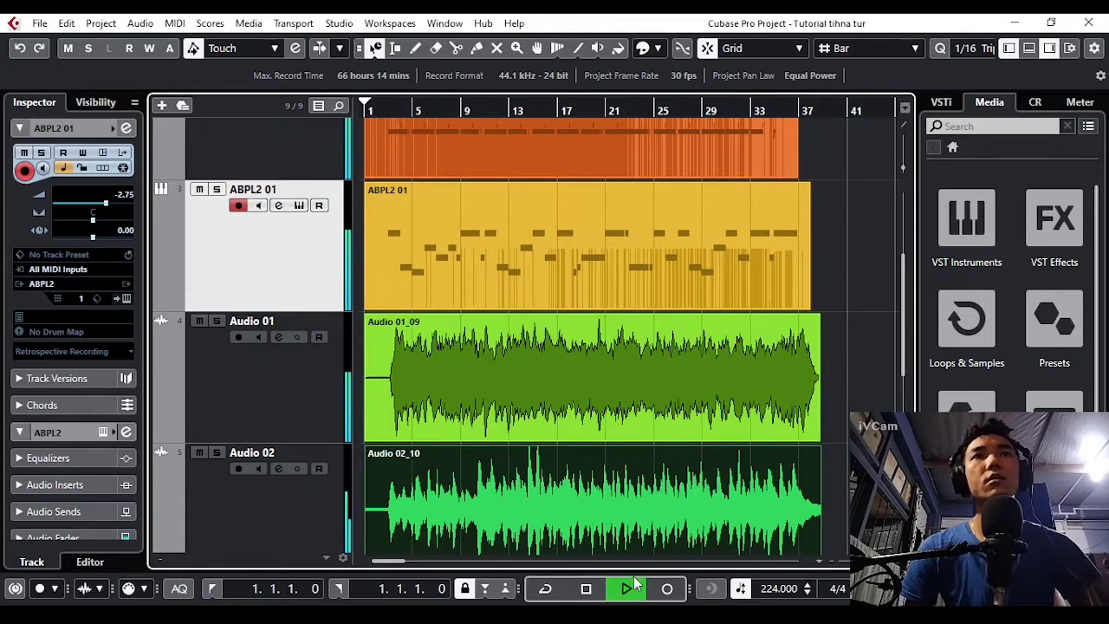
left_click(626, 586)
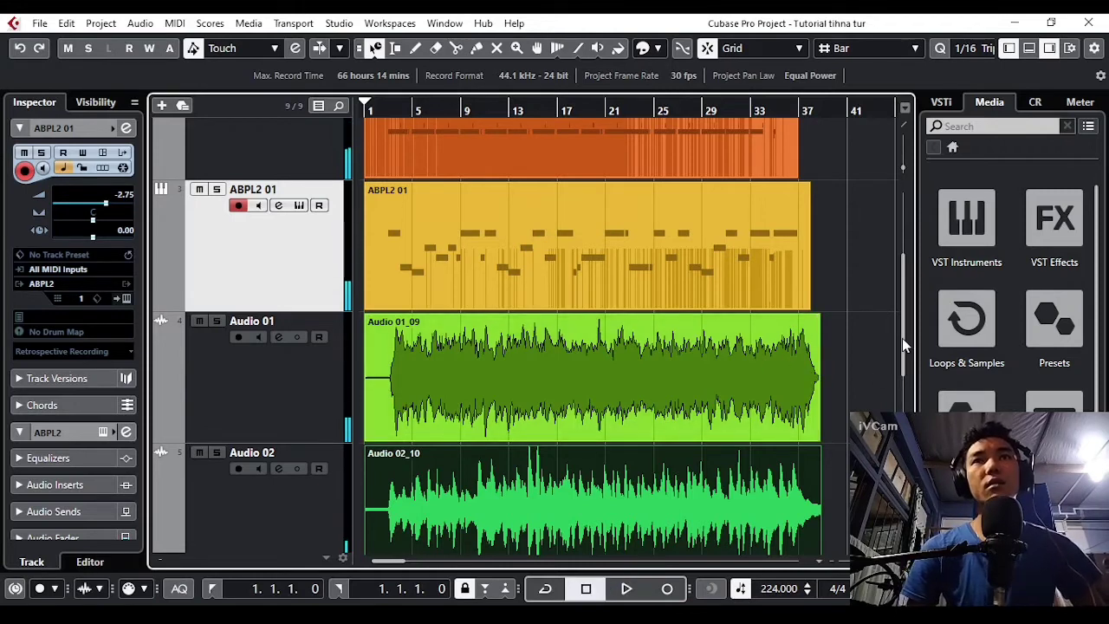
Mute the Audio 01 and Audio 02 tracks and play only the MIDI tracks, stopping after a few seconds
left_click_drag(902, 338, 902, 356)
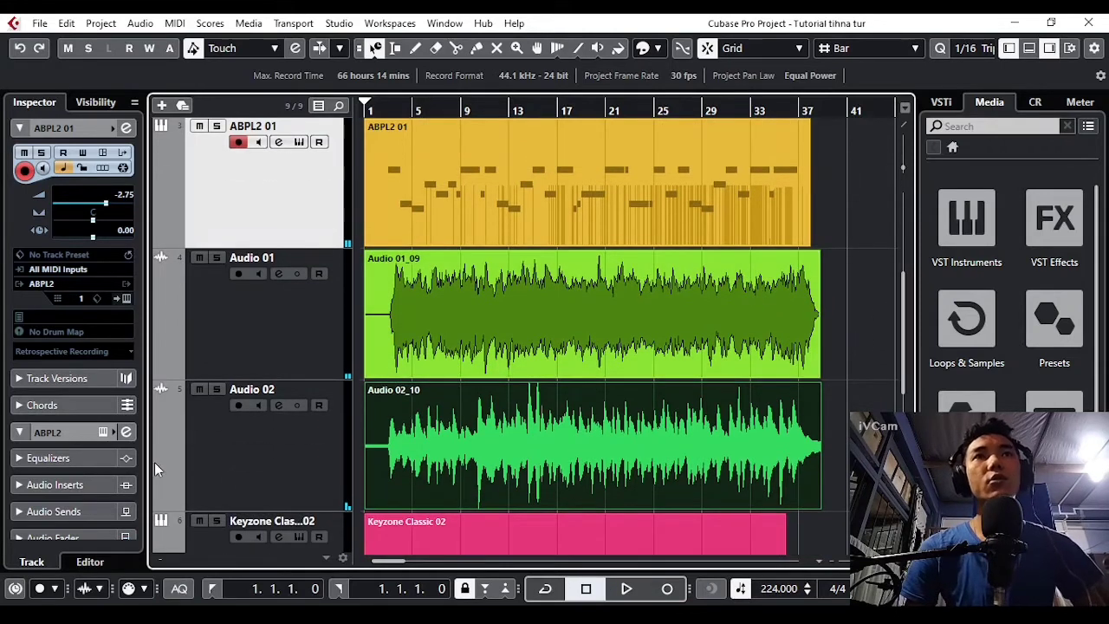
left_click(205, 258)
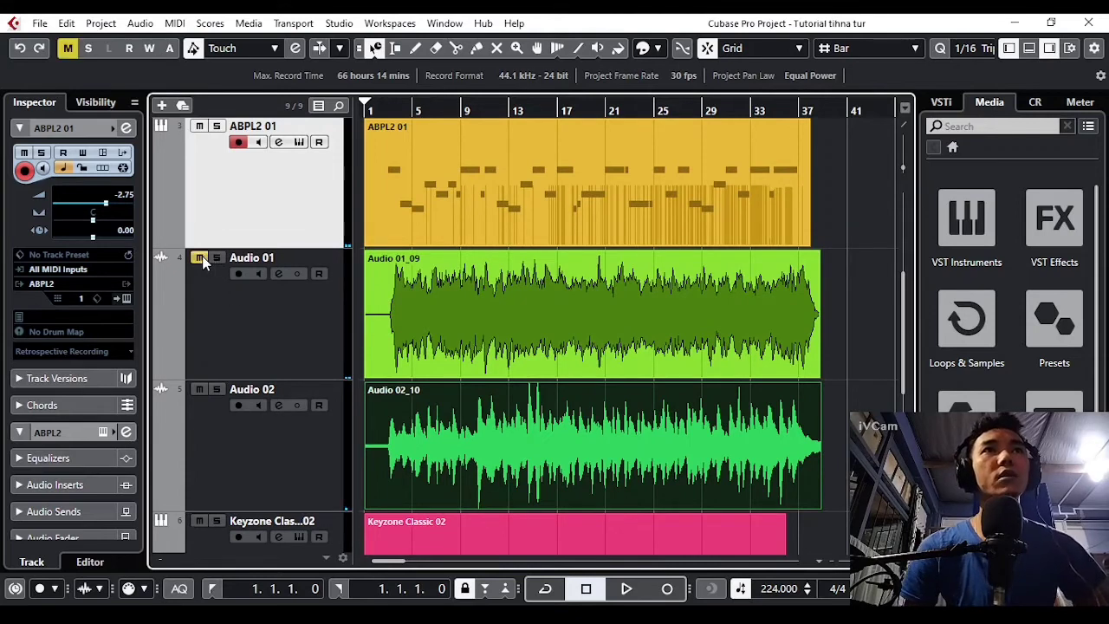
left_click(199, 389)
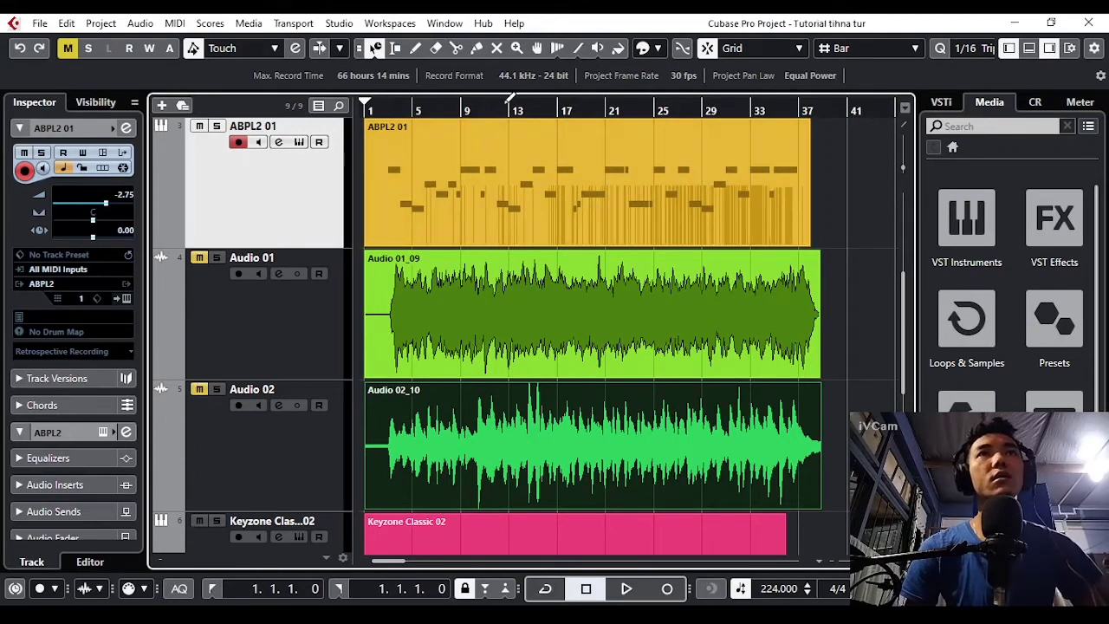
key("space")
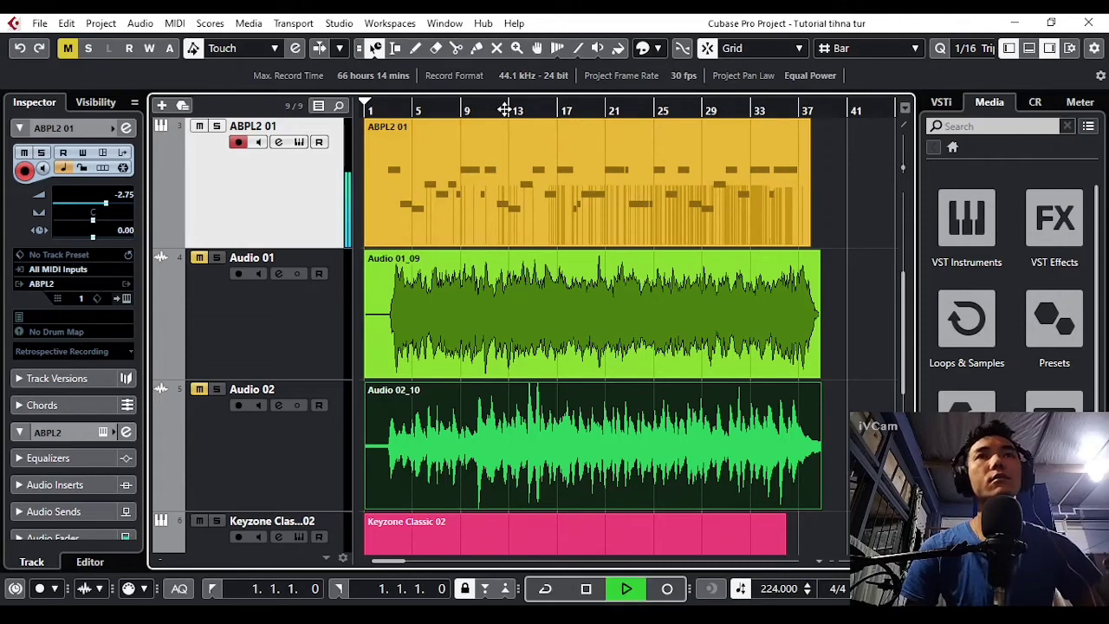
key("space")
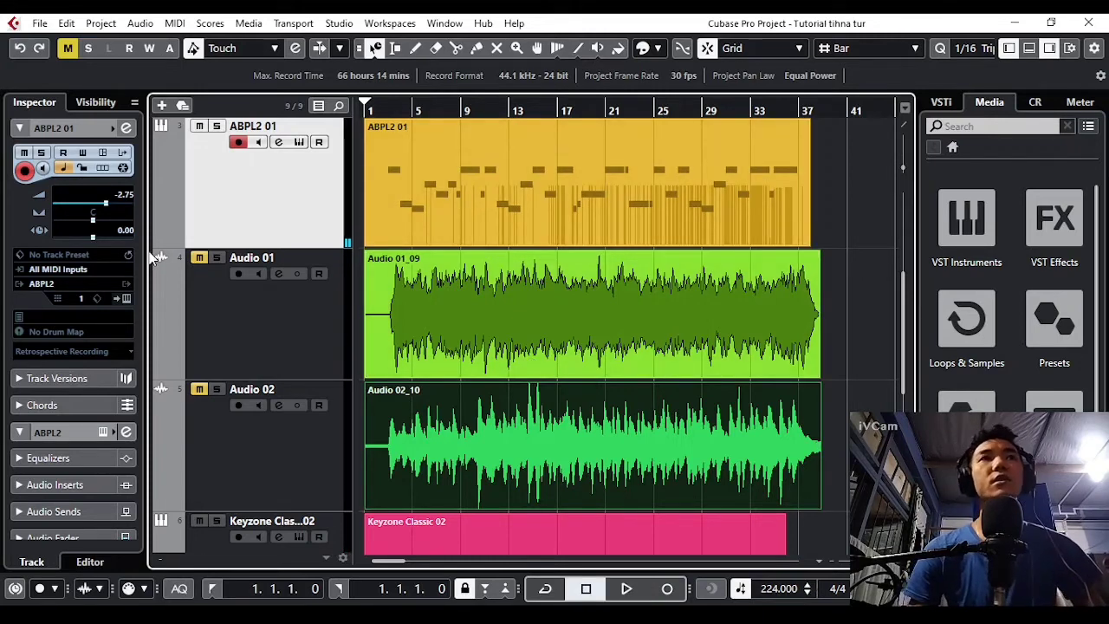
Unmute both audio tracks, play them together with the MIDI tracks, and stop playback
left_click(202, 390)
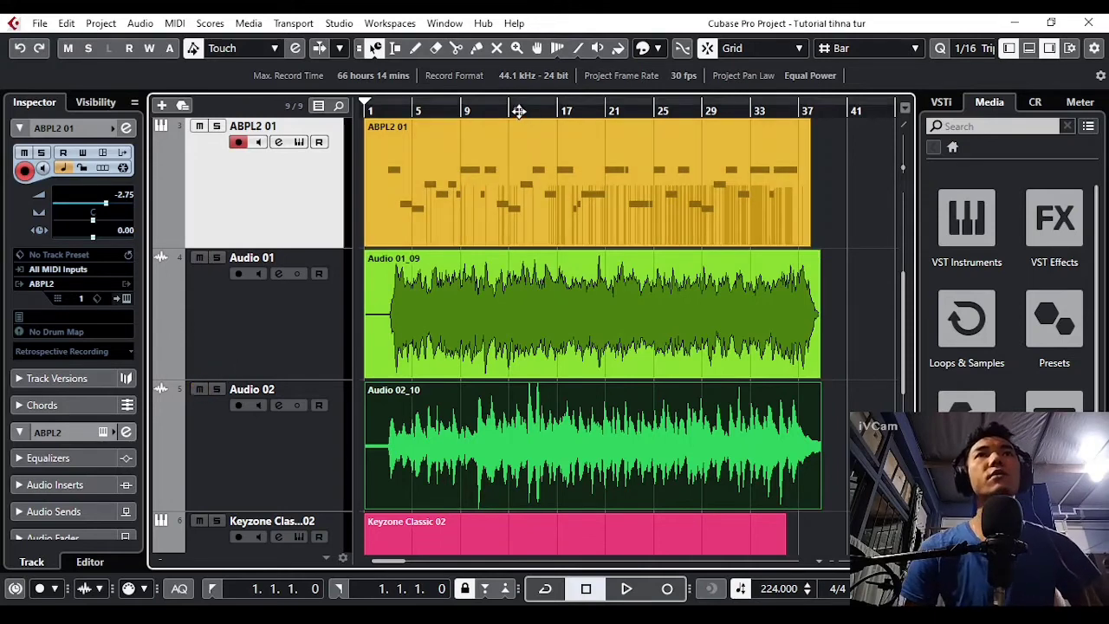
key("space")
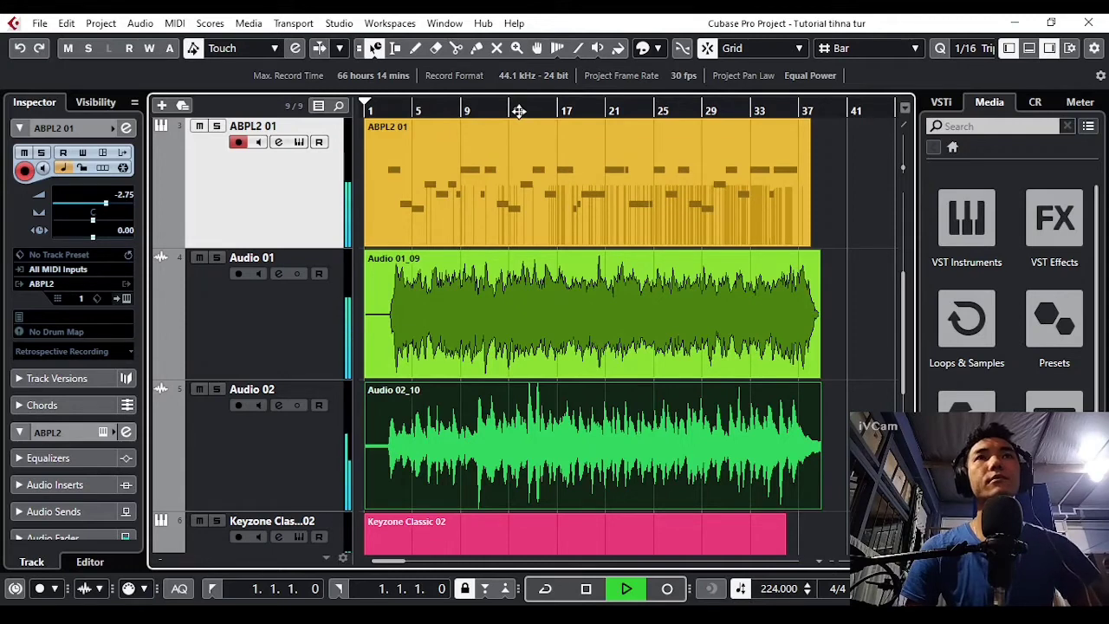
key("space")
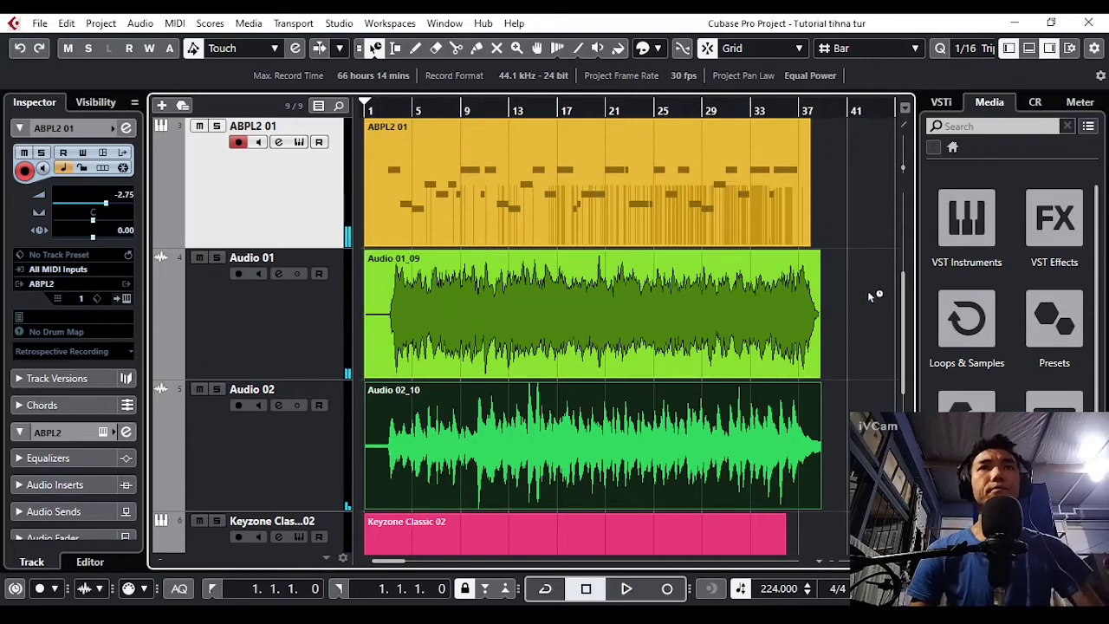
Select all events in the project and try the Set Definition From Tempo command on them
left_click_drag(901, 308, 893, 225)
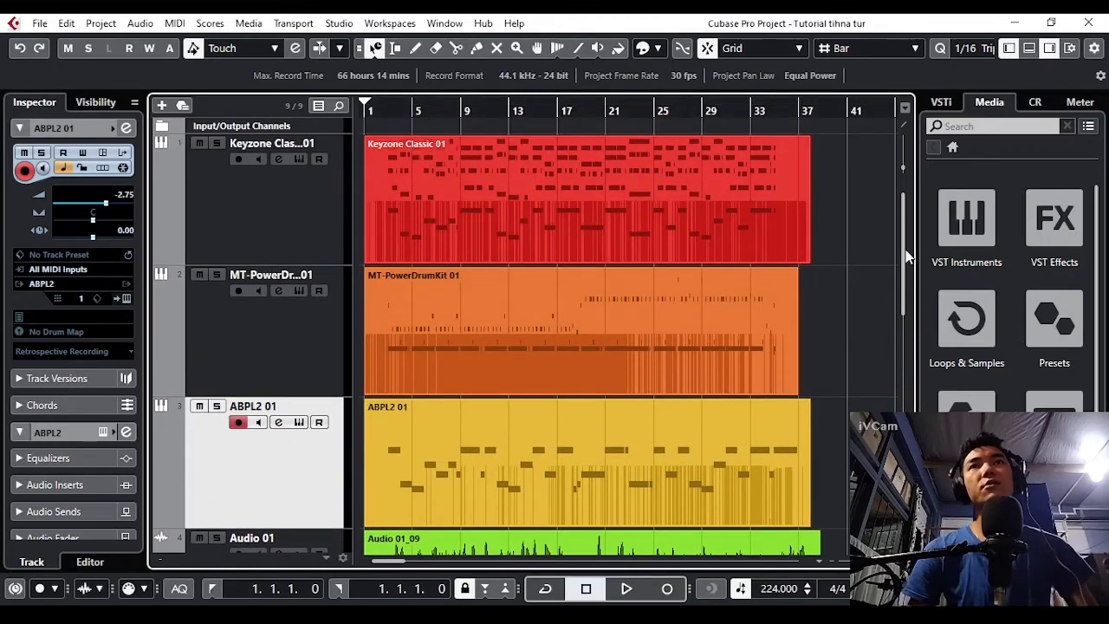
scroll(906, 256, "down", 3)
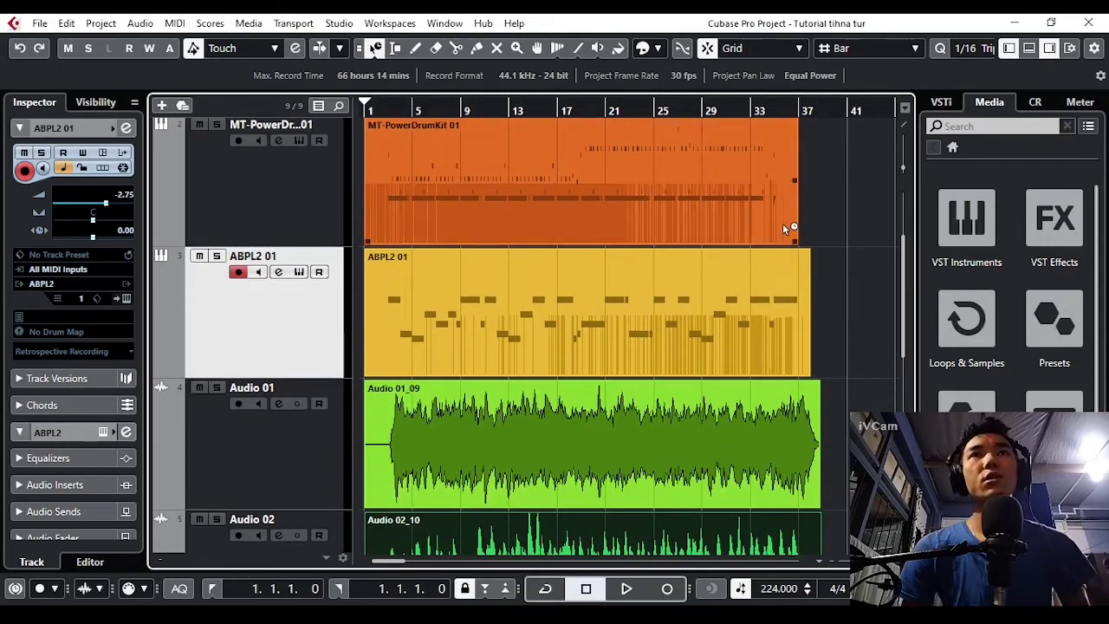
key("ctrl+a")
left_click(873, 247)
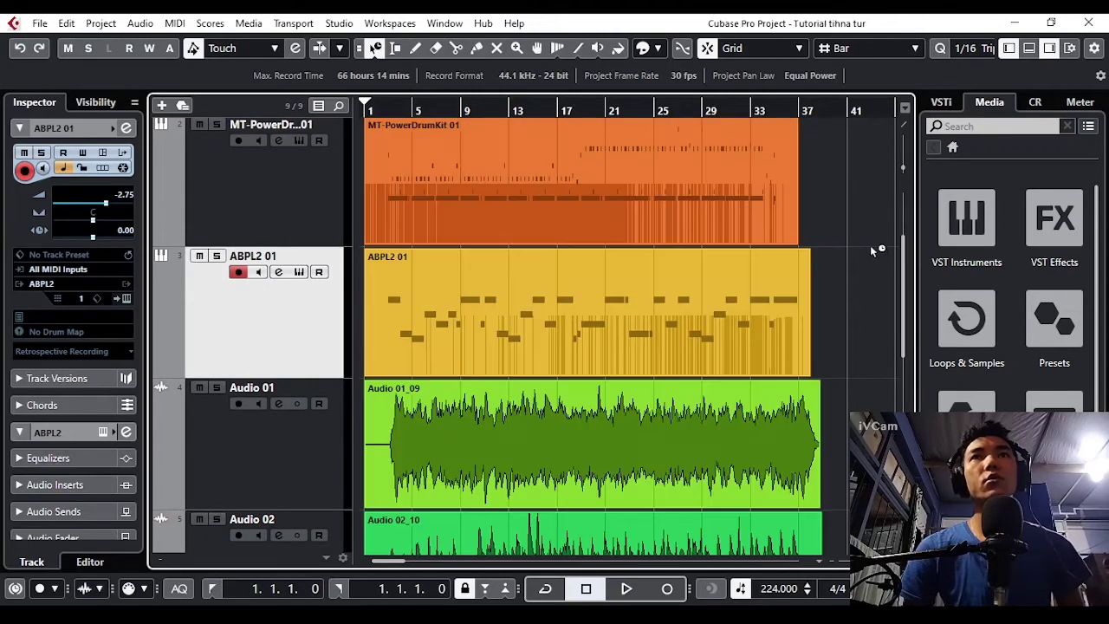
key("ctrl+a")
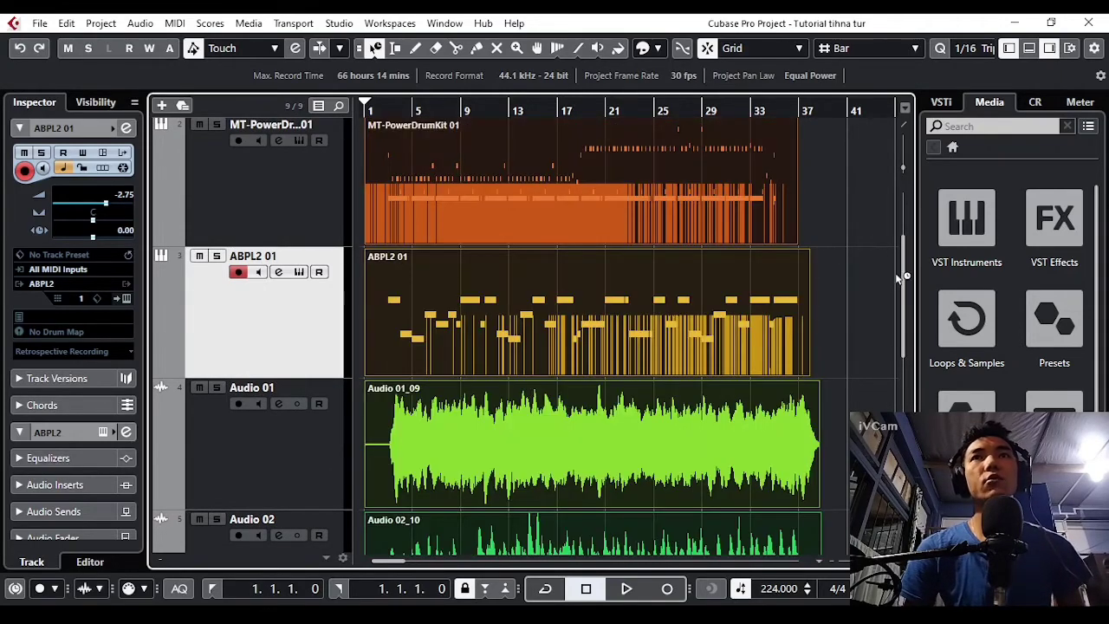
left_click_drag(902, 278, 614, 164)
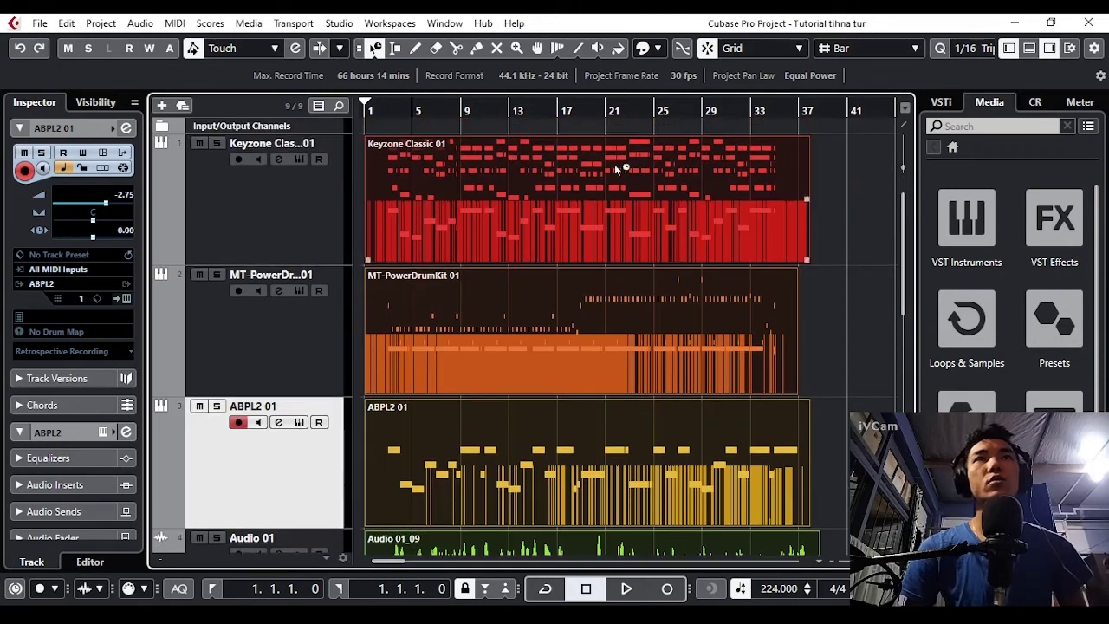
left_click(139, 24)
mouse_move(171, 249)
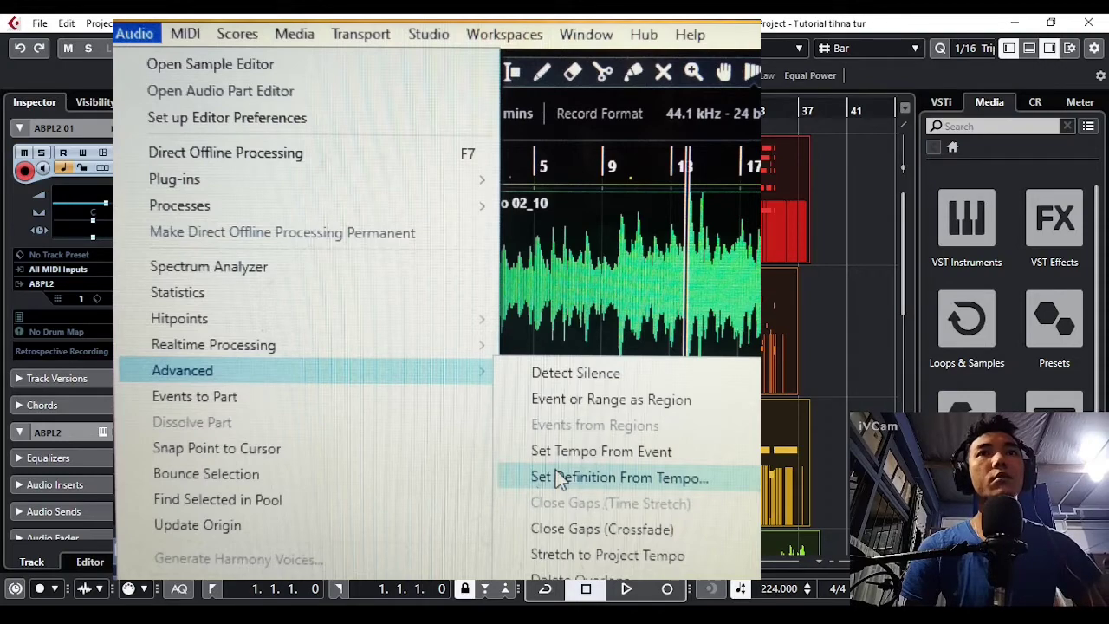
left_click(555, 476)
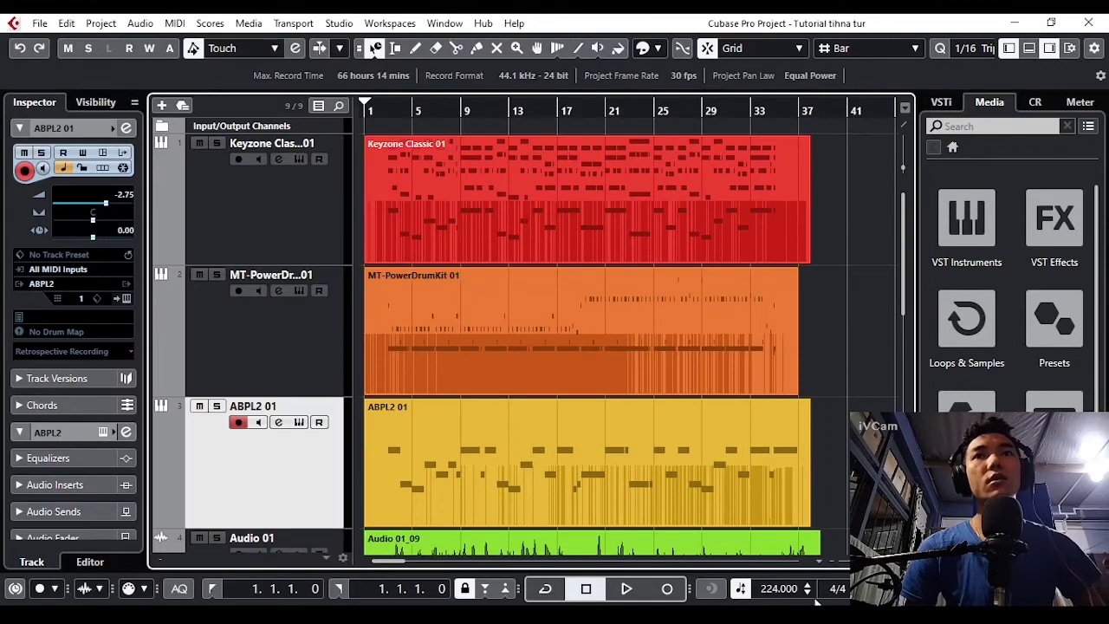
Lower the project tempo to 215 BPM
left_click(808, 592)
left_click(808, 593)
left_click(808, 592)
left_click(808, 593)
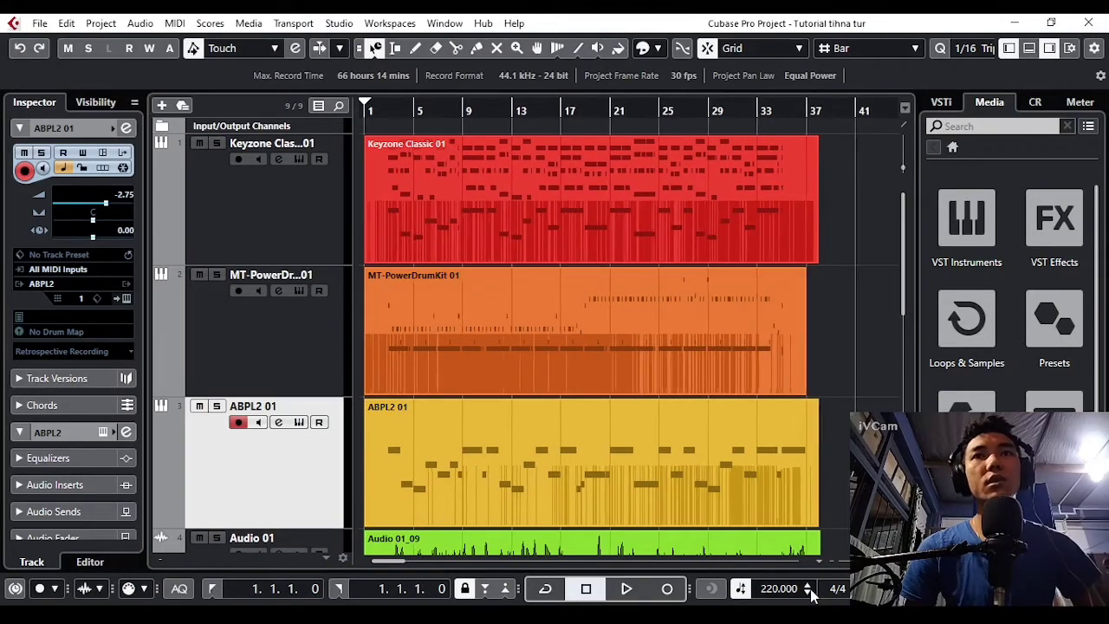
left_click(808, 592)
left_click(808, 593)
left_click(808, 592)
left_click(808, 592)
left_click(810, 593)
Set the definition from tempo for all events, saved in the project only, with all tracks set to musical time base
left_click(606, 319)
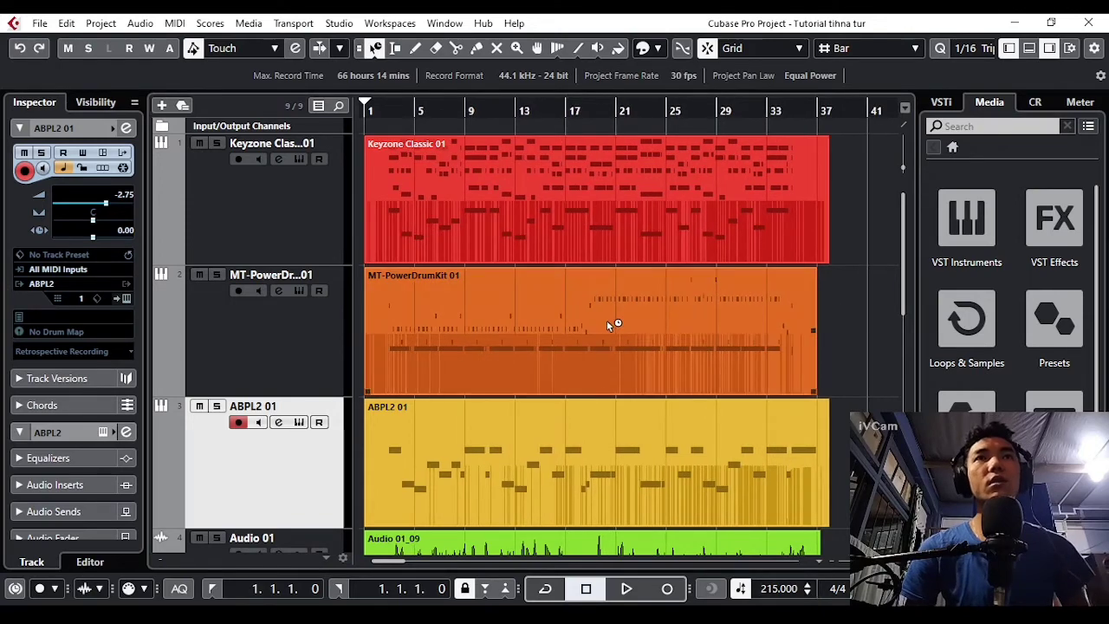
key("ctrl+a")
left_click(137, 23)
mouse_move(171, 247)
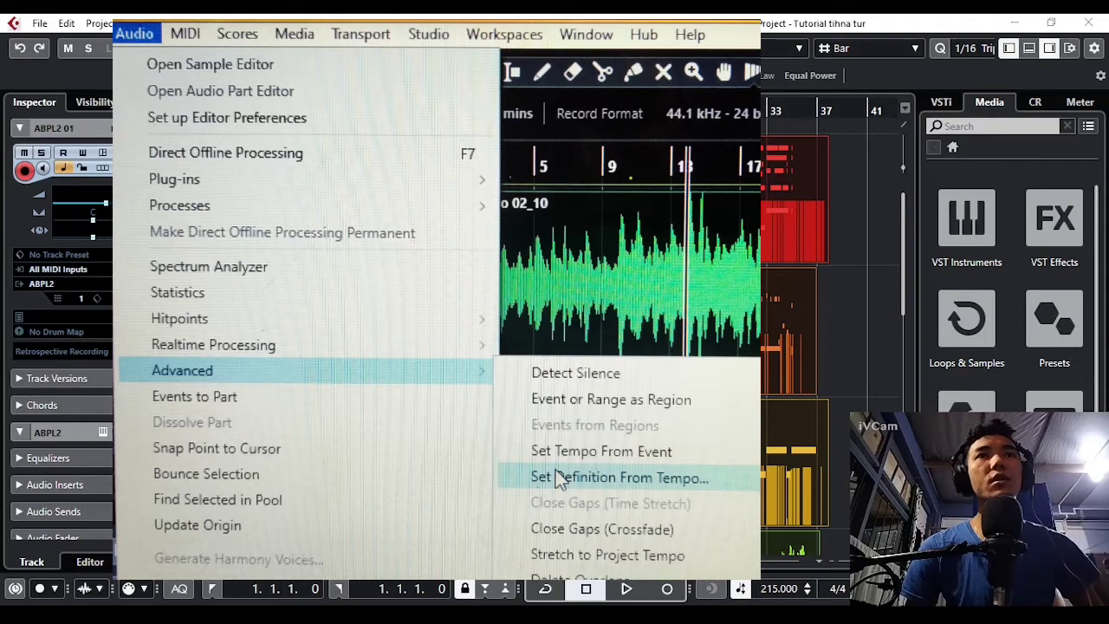
left_click(559, 477)
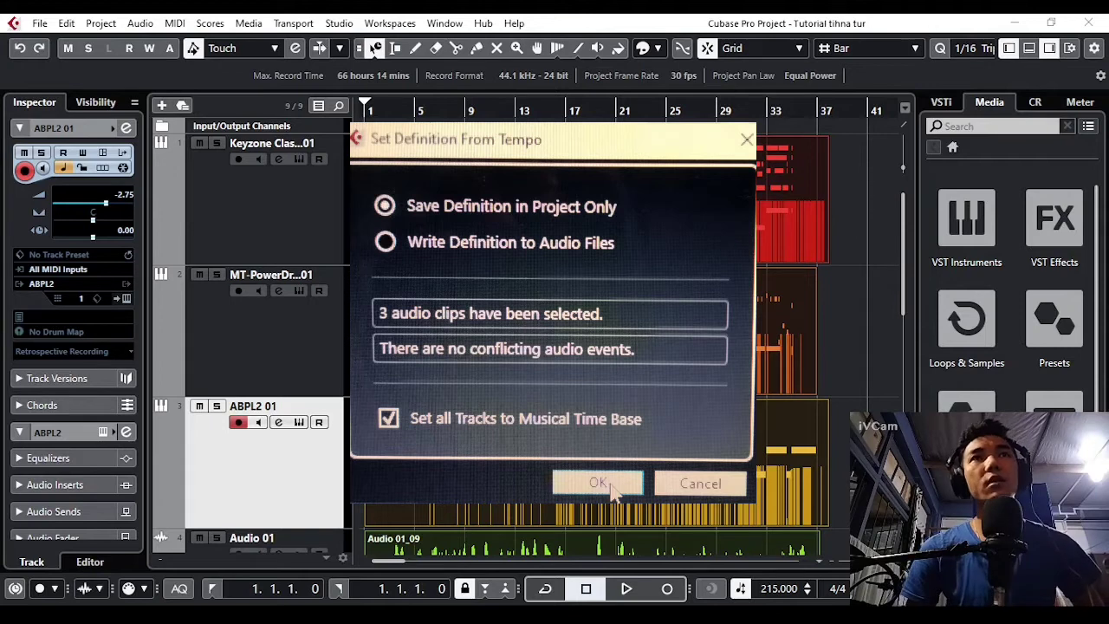
left_click(610, 487)
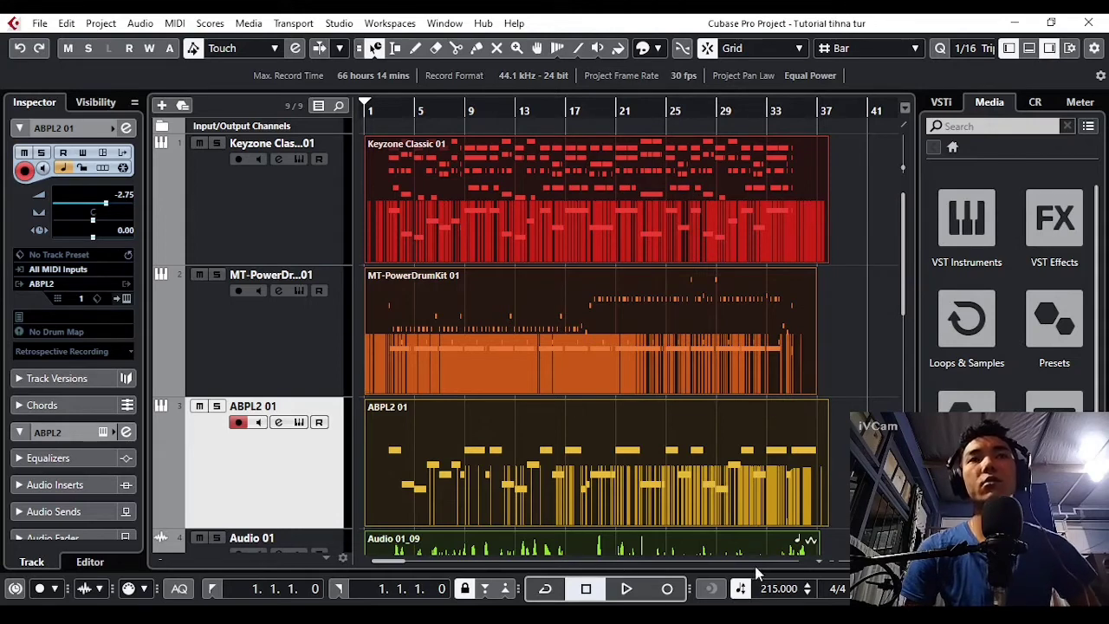
Play the project briefly at 215 BPM, stop it, and raise the tempo to 229 BPM
key("space")
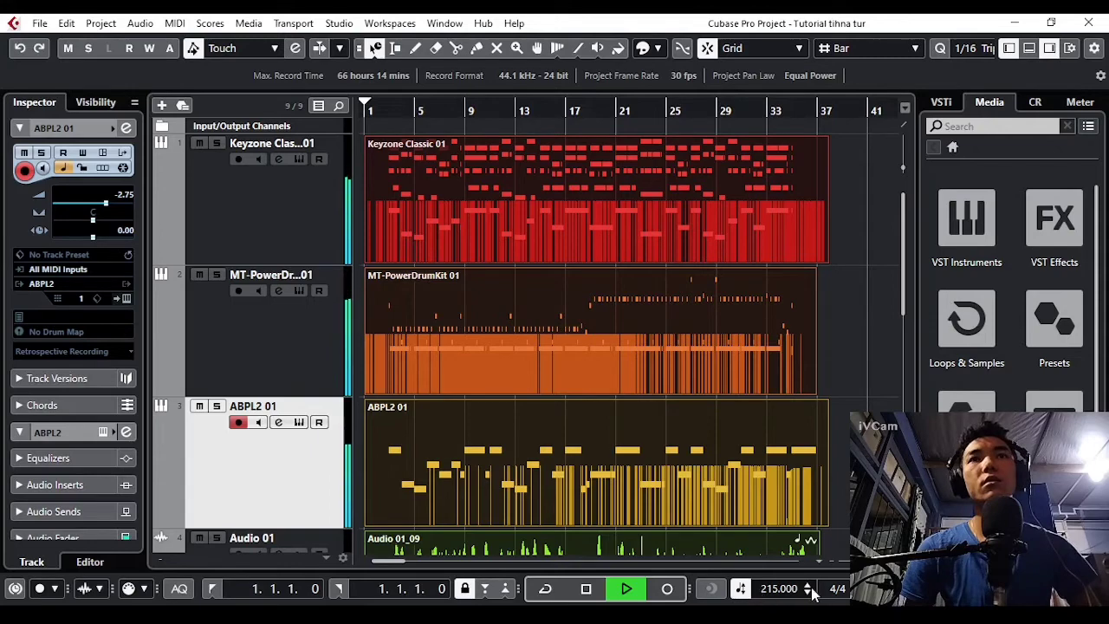
key("space")
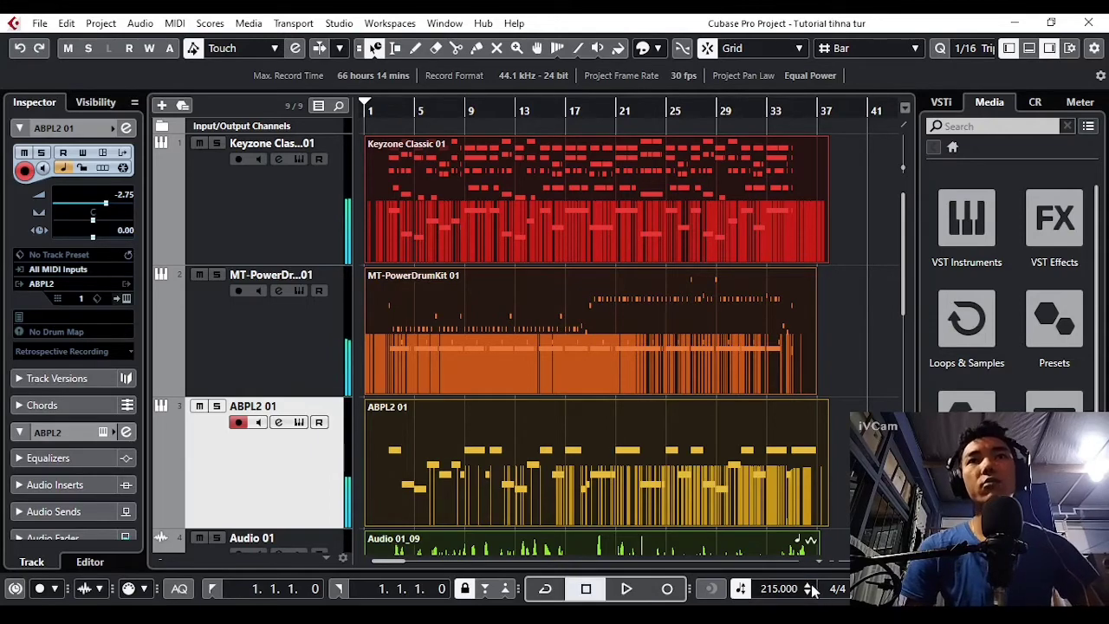
left_click(809, 585)
left_click(809, 585)
left_click(809, 586)
left_click(809, 585)
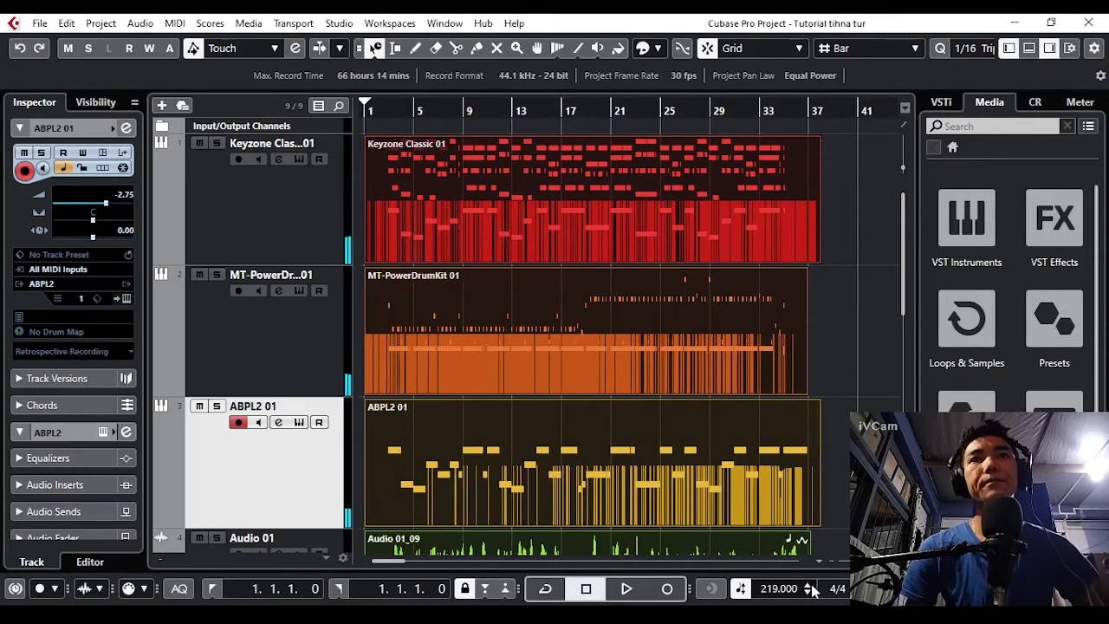
left_click(809, 585)
left_click(809, 586)
left_click(809, 586)
left_click(809, 585)
left_click(809, 586)
left_click(808, 585)
left_click(809, 585)
left_click(809, 586)
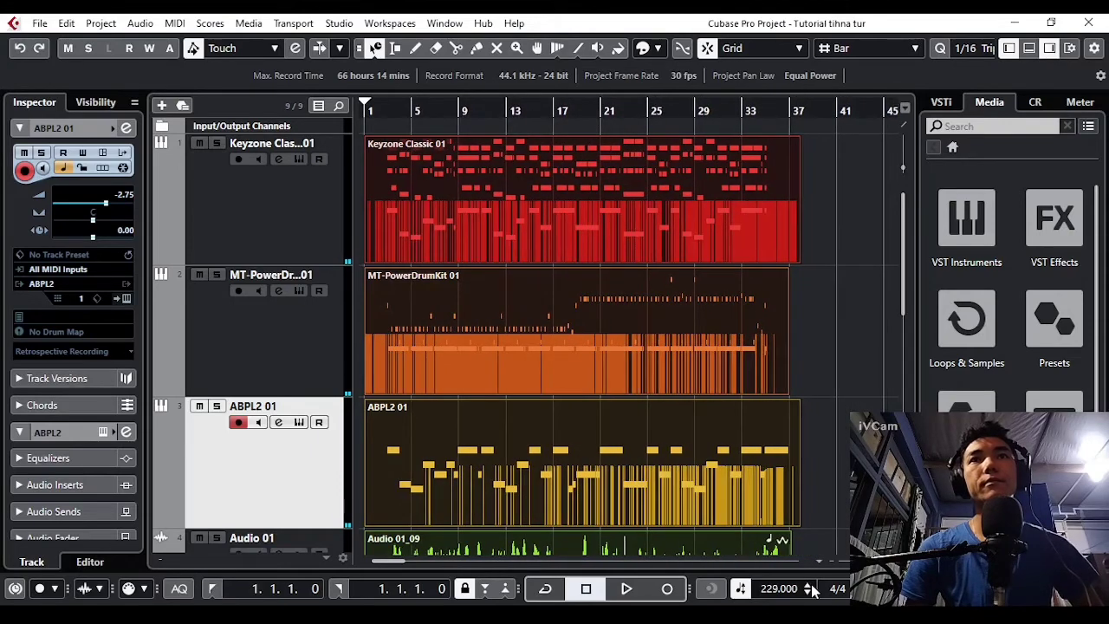
Play the project and raise the tempo to 234 BPM during playback
key("space")
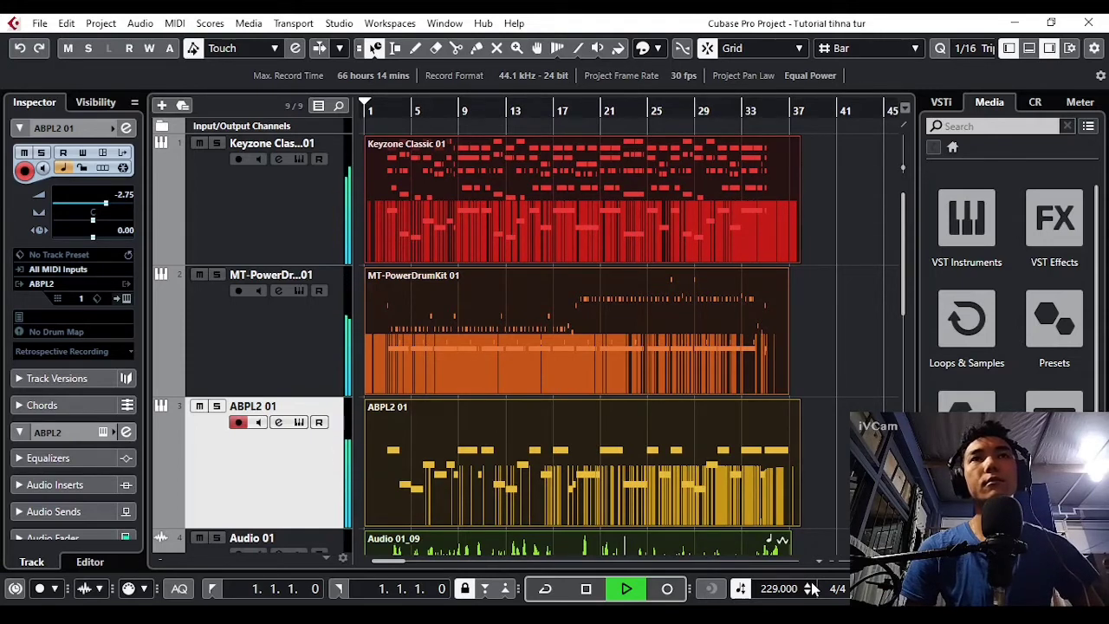
left_click(811, 583)
left_click(811, 583)
left_click(811, 584)
left_click(811, 584)
left_click(810, 584)
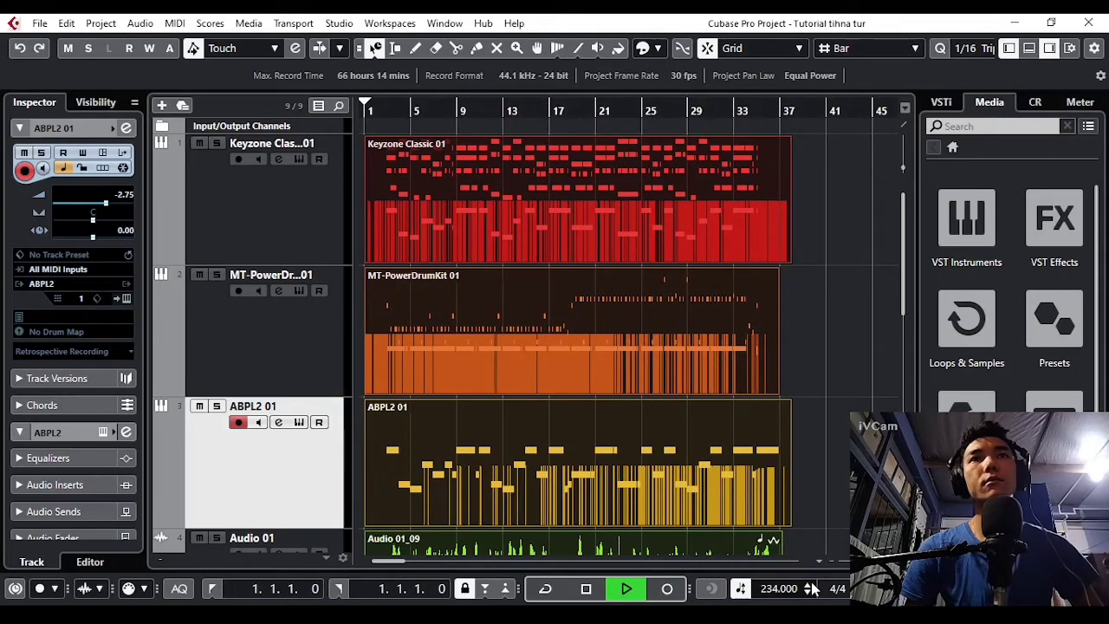
Stop the running playback, play the project again at 234 BPM to check audio and MIDI sync, and stop it
key("space")
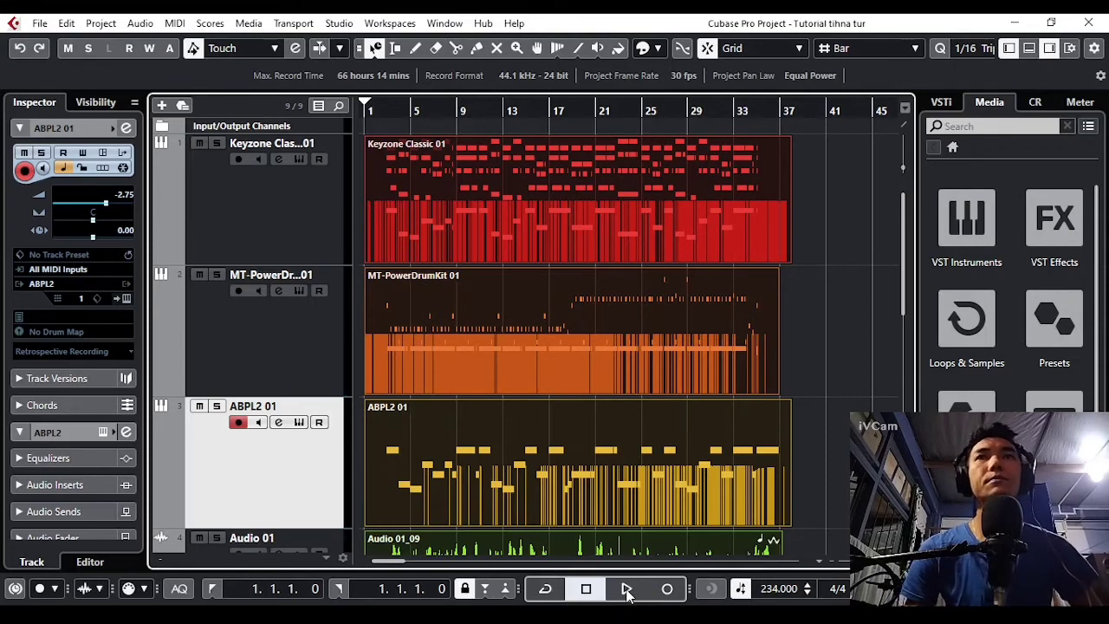
left_click(627, 589)
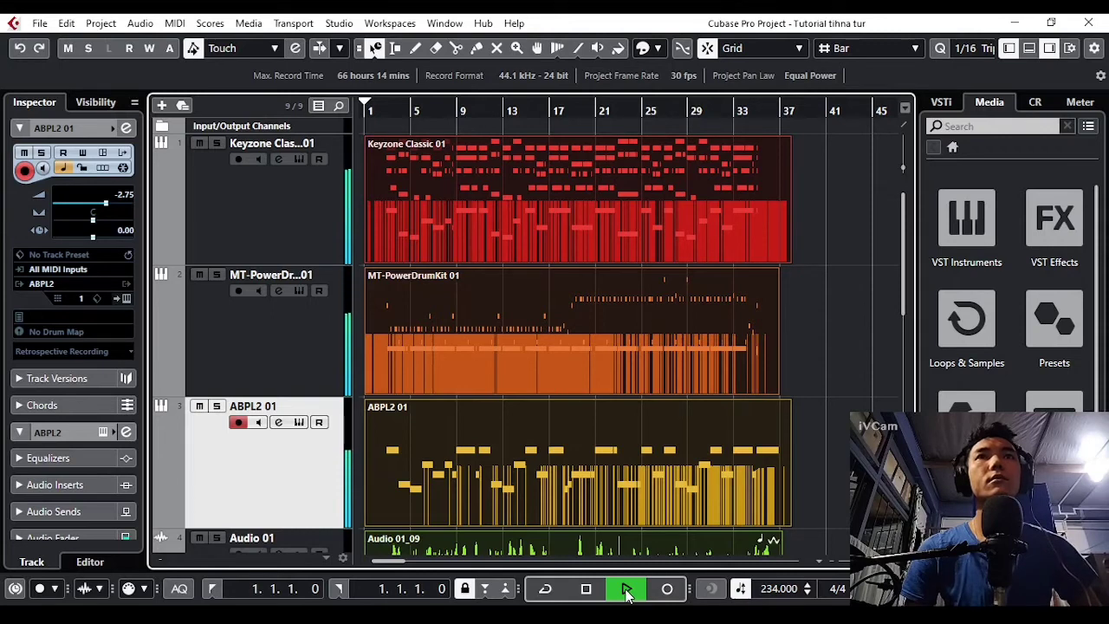
left_click(586, 589)
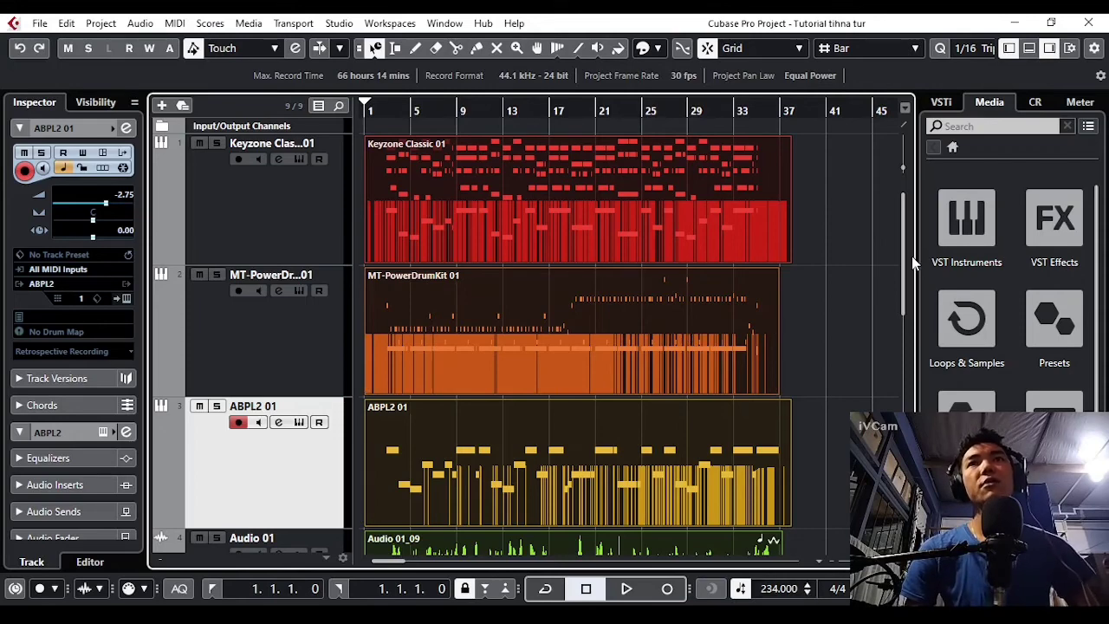
Clear the current event selection and reselect all events across the project's audio and MIDI tracks
left_click_drag(901, 254, 894, 394)
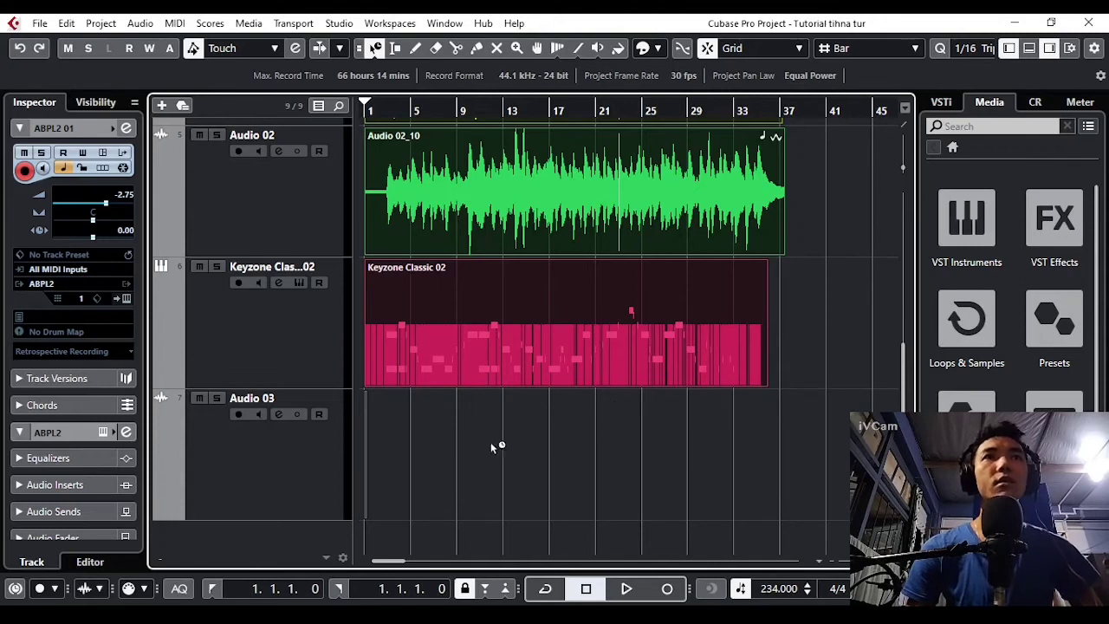
left_click(428, 438)
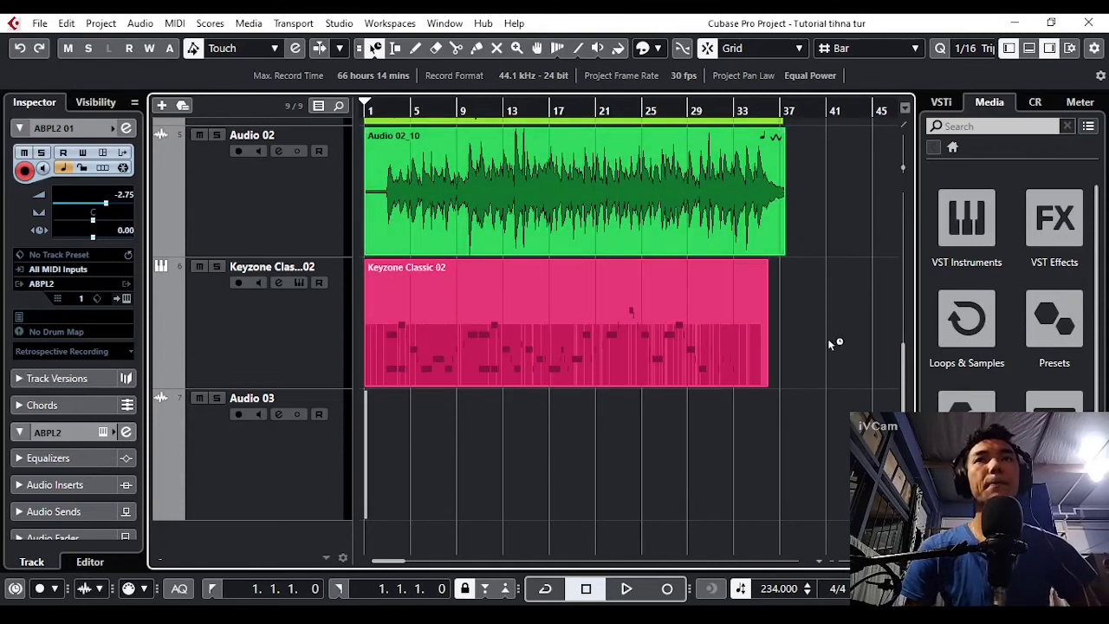
left_click(616, 374)
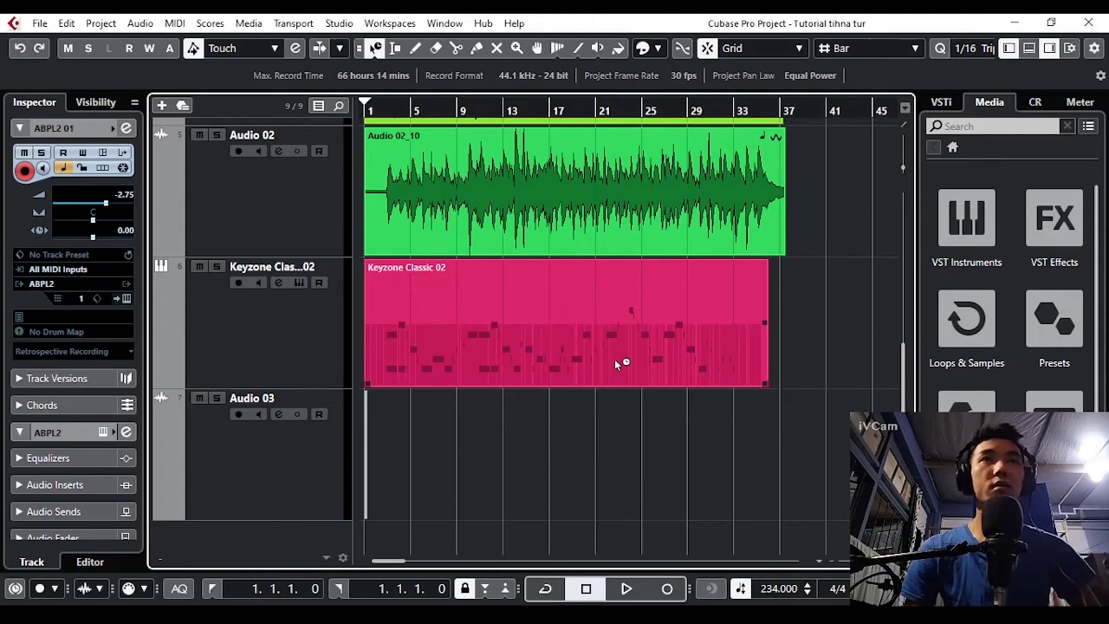
key("ctrl+a")
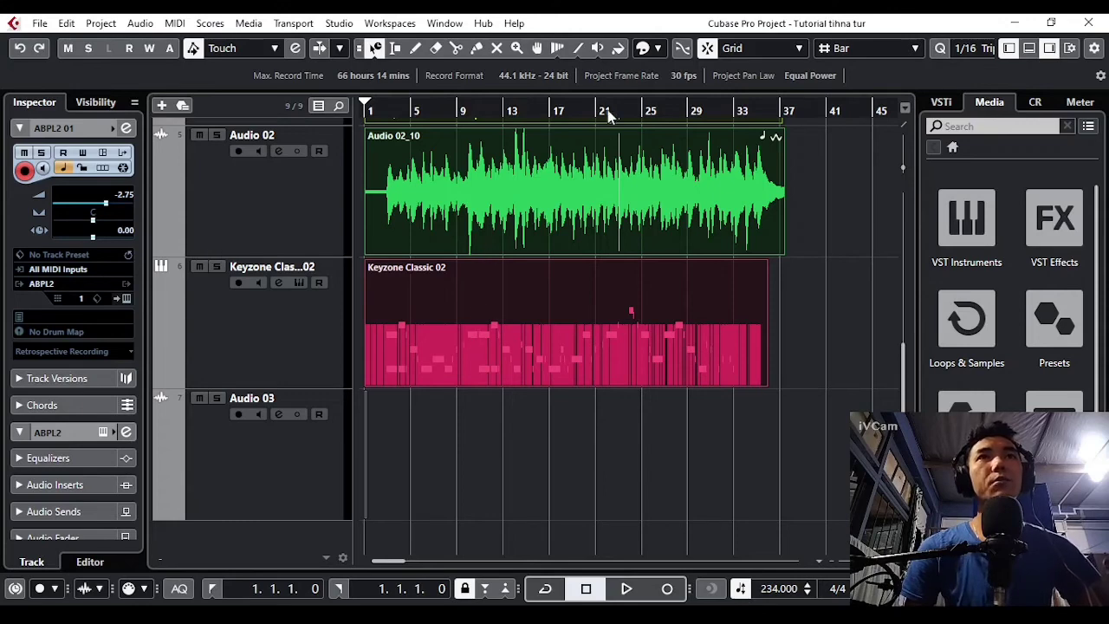
left_click(608, 26)
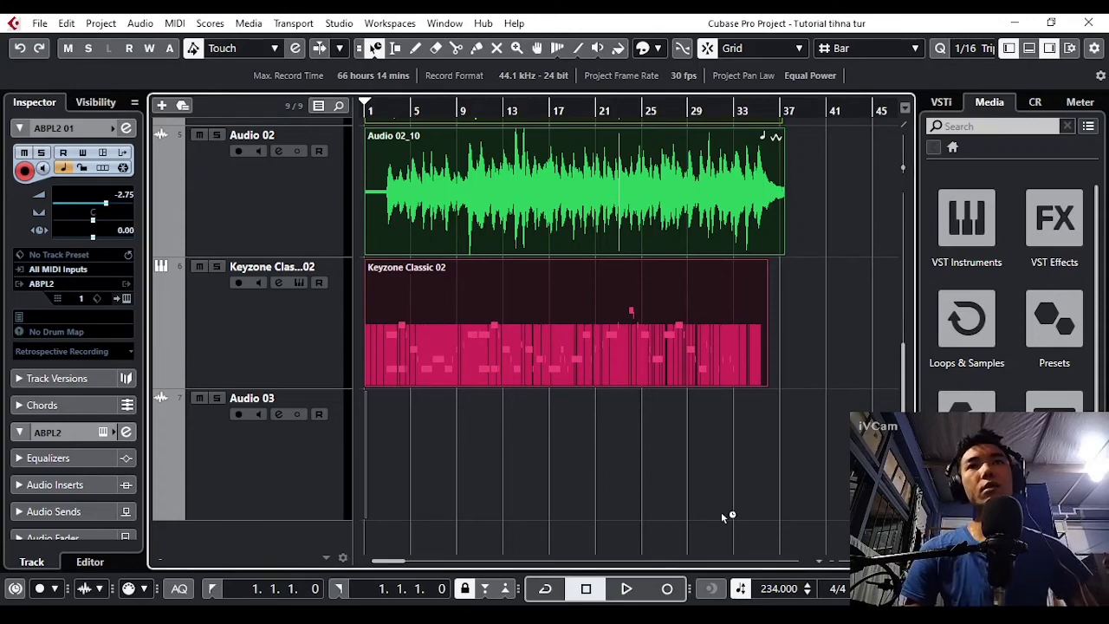